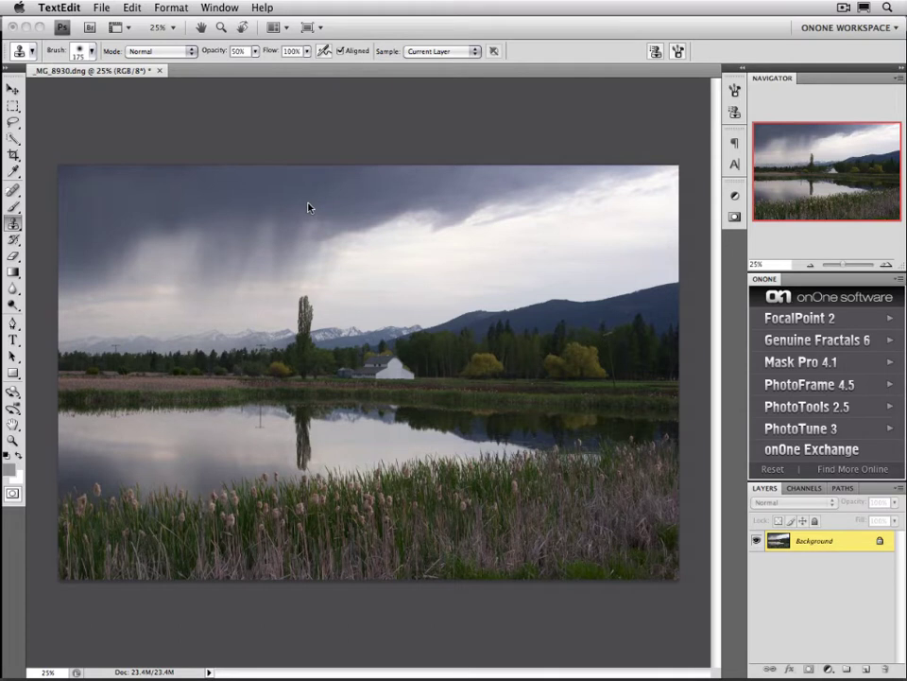
Launch PhotoTools 2.5 Pro from the onOne panel with the lakeside photo
left_click(797, 406)
left_click(785, 352)
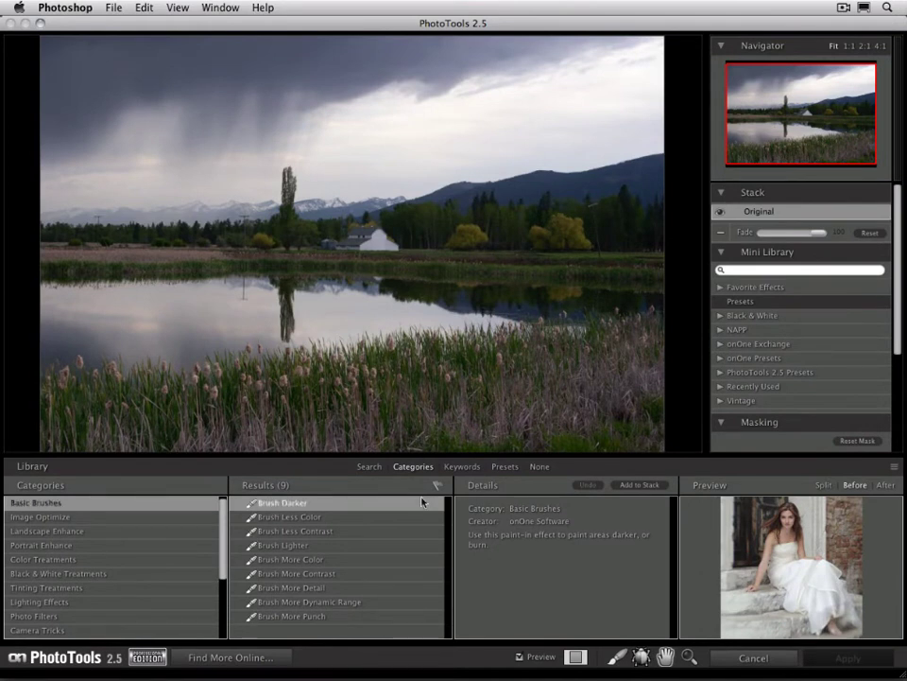
Add the Brush Darker effect and turn off its paint-in warning for good
double_click(275, 504)
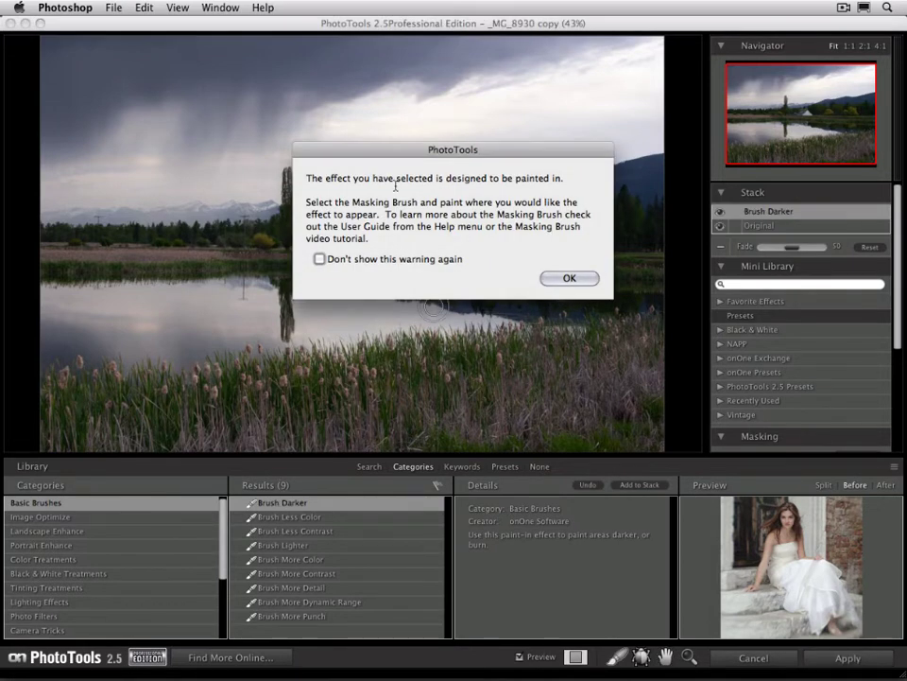
left_click(319, 258)
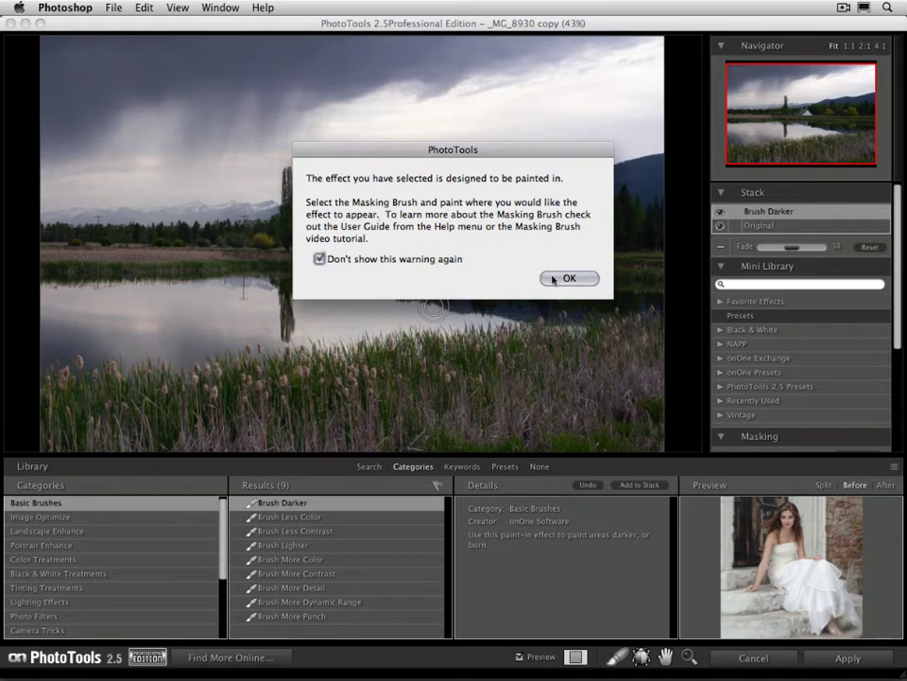
left_click(564, 278)
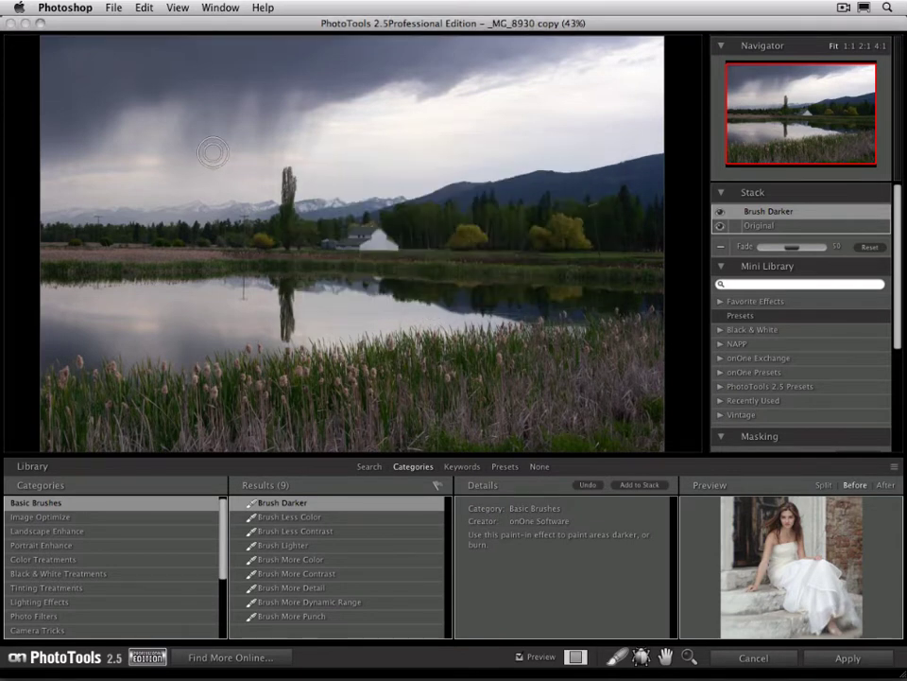
Enlarge the brush and paint the darkening across the stormy left sky
key("bracketright")
key("bracketright")
key("bracketright")
key("bracketright")
key("bracketright")
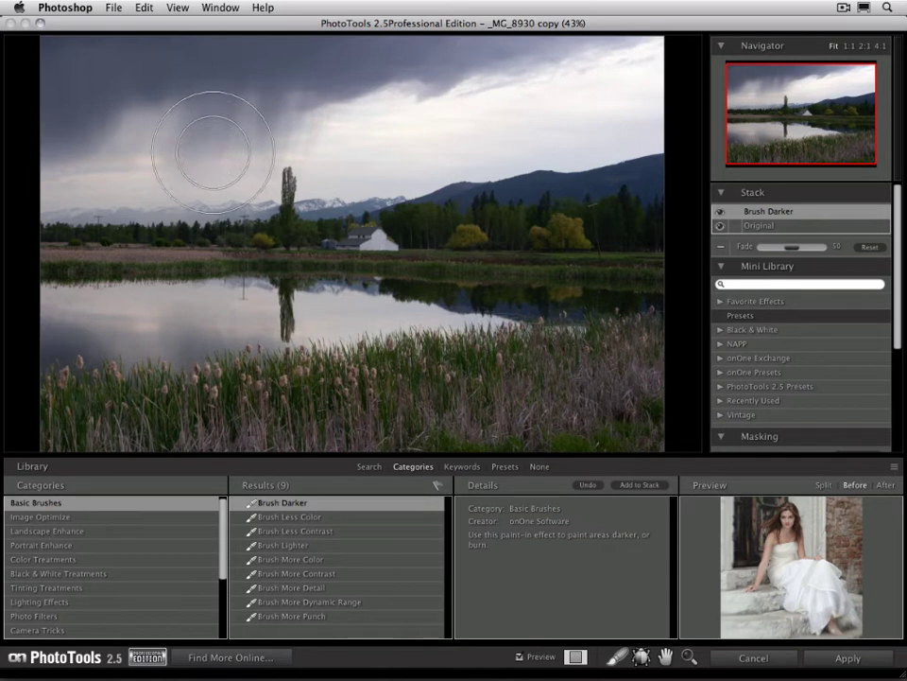
key("bracketright")
key("bracketright")
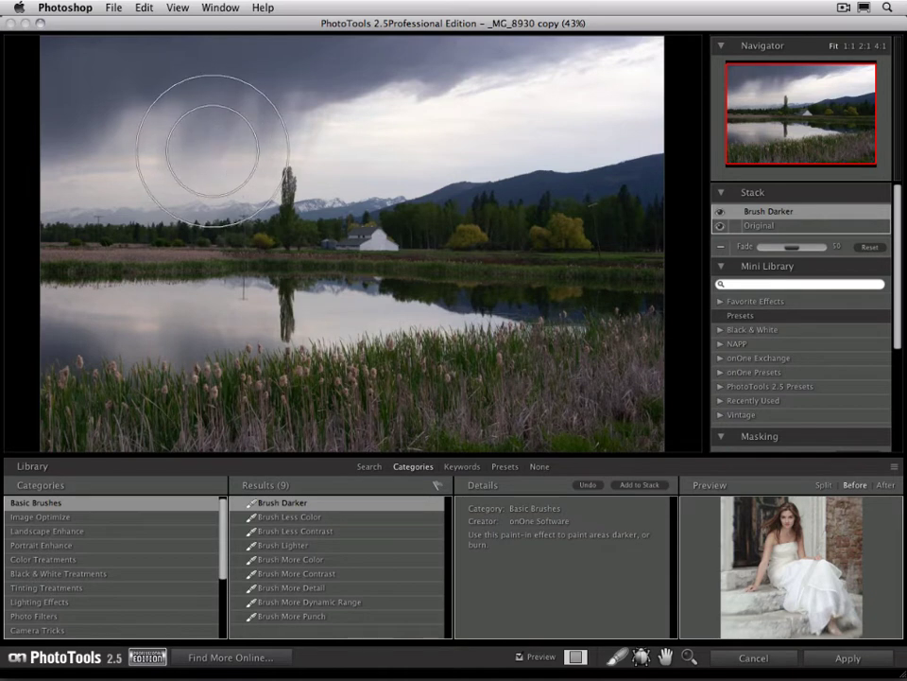
left_click(721, 266)
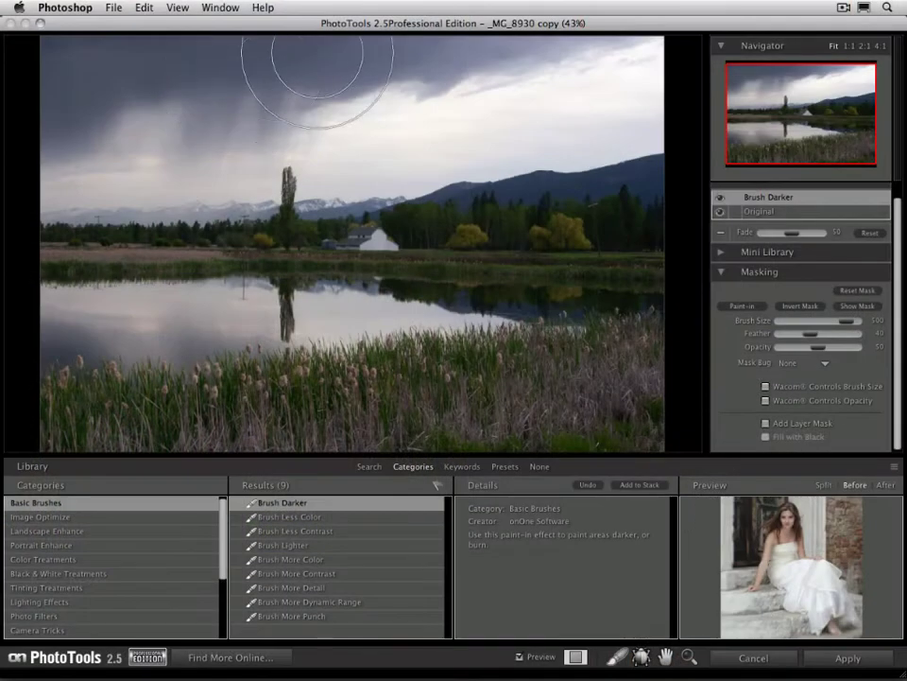
mouse_move(317, 66)
left_mouse_down()
mouse_move(237, 99)
mouse_move(232, 147)
mouse_move(359, 50)
mouse_move(350, 38)
mouse_move(396, 35)
mouse_move(250, 80)
mouse_move(367, 106)
mouse_move(361, 57)
mouse_move(228, 58)
mouse_move(68, 64)
mouse_move(200, 100)
mouse_move(196, 107)
mouse_move(162, 87)
mouse_move(274, 72)
mouse_move(33, 114)
mouse_move(81, 83)
mouse_move(52, 61)
mouse_move(57, 109)
mouse_move(215, 105)
mouse_move(37, 152)
mouse_move(235, 104)
mouse_move(14, 137)
mouse_move(57, 136)
mouse_move(184, 104)
mouse_move(30, 127)
mouse_move(37, 201)
mouse_move(123, 433)
mouse_move(274, 401)
mouse_move(267, 394)
mouse_move(280, 389)
mouse_move(271, 394)
mouse_move(258, 276)
mouse_move(244, 276)
mouse_move(242, 316)
mouse_move(253, 385)
mouse_move(268, 377)
mouse_move(260, 388)
mouse_move(44, 391)
mouse_move(14, 375)
mouse_move(173, 401)
mouse_move(220, 397)
mouse_move(27, 391)
mouse_move(196, 409)
mouse_move(227, 257)
mouse_move(39, 251)
mouse_move(167, 293)
mouse_move(27, 304)
mouse_move(198, 316)
mouse_move(14, 306)
mouse_move(108, 321)
mouse_move(191, 319)
mouse_move(248, 265)
mouse_move(227, 239)
mouse_move(36, 234)
mouse_move(186, 385)
mouse_move(40, 381)
mouse_move(173, 342)
left_mouse_up()
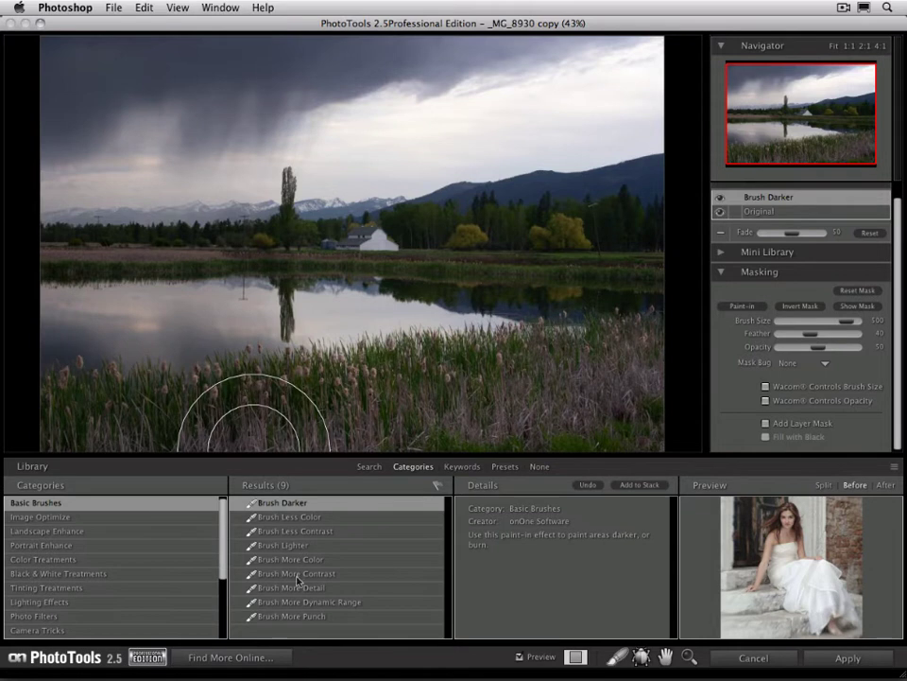
Add Brush Lighter above Brush Darker and toggle Preview off and on to compare
left_click(282, 545)
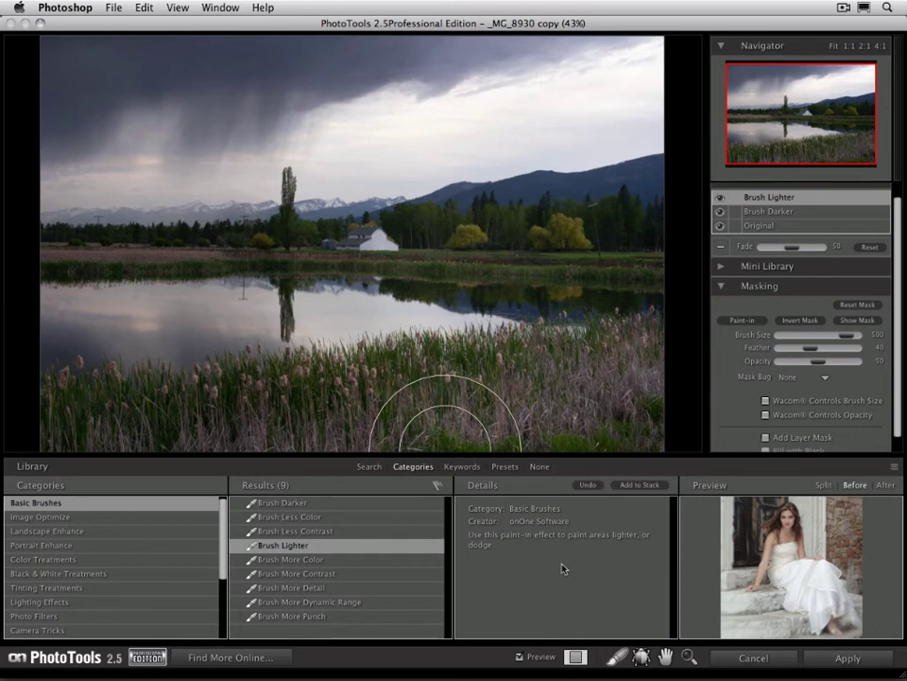
left_click(519, 657)
left_click(519, 657)
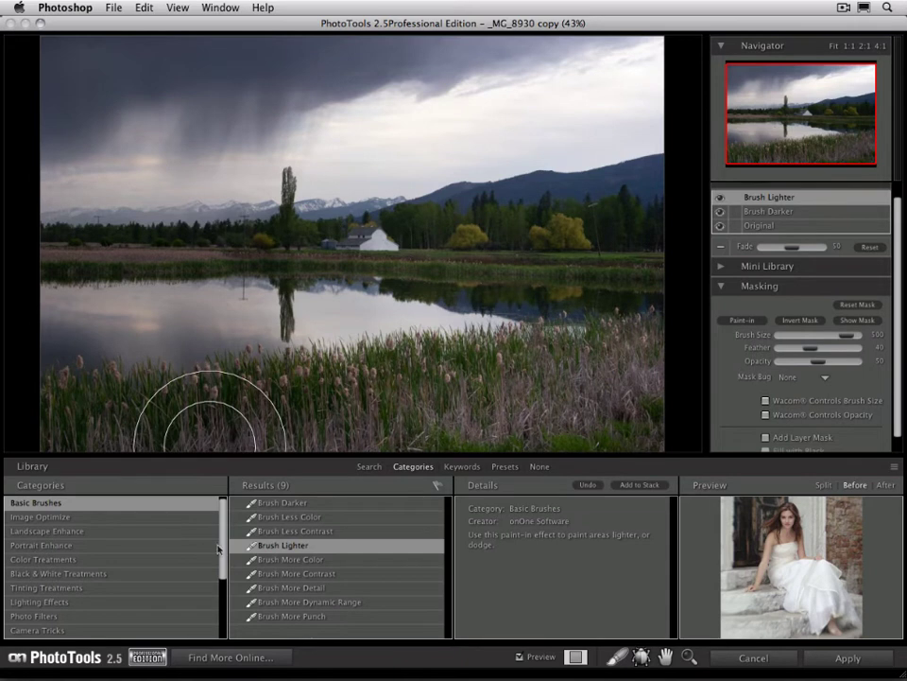
Add the Landscape Enhance Rainbow effect, Upper Right option, to the stack
left_click(99, 533)
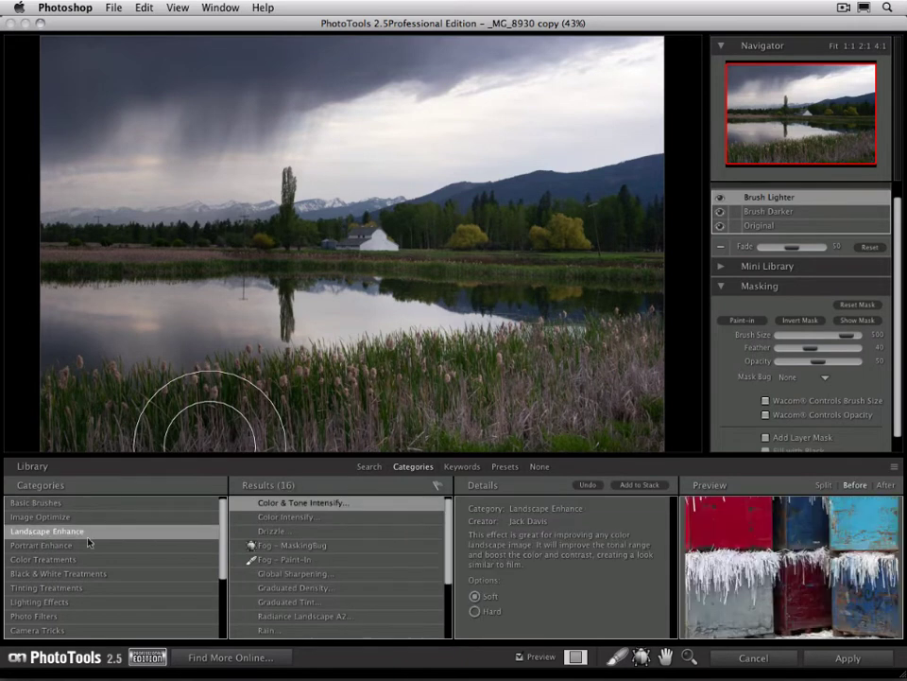
scroll(357, 586, "down", 3)
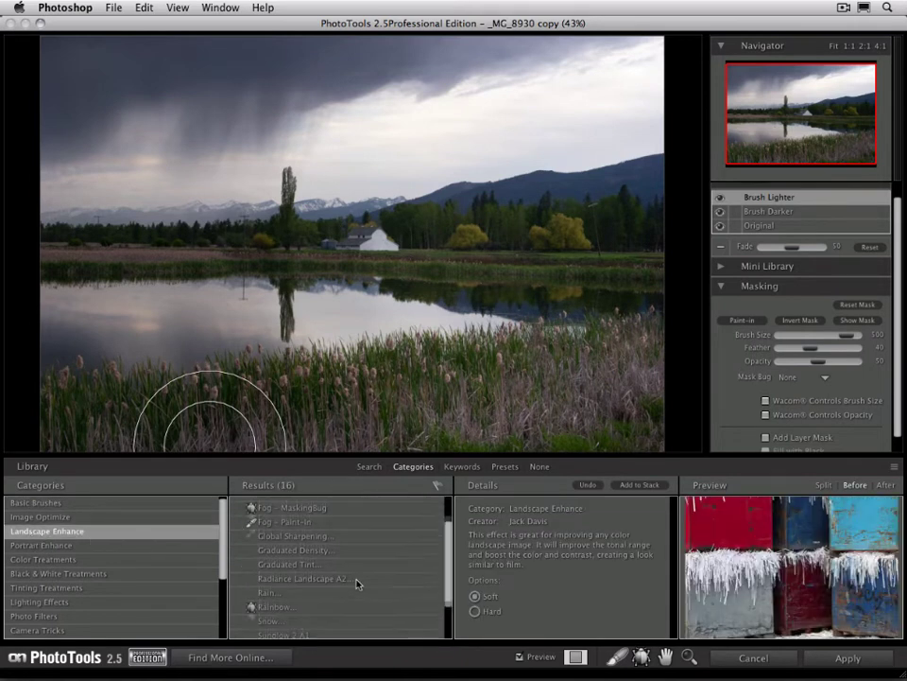
left_click(278, 598)
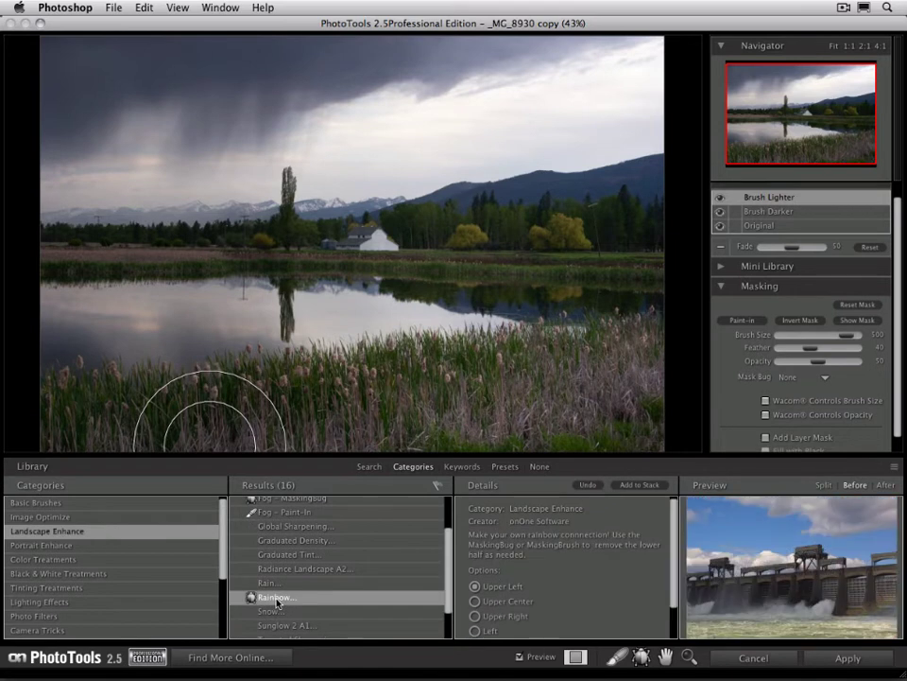
scroll(587, 557, "down", 2)
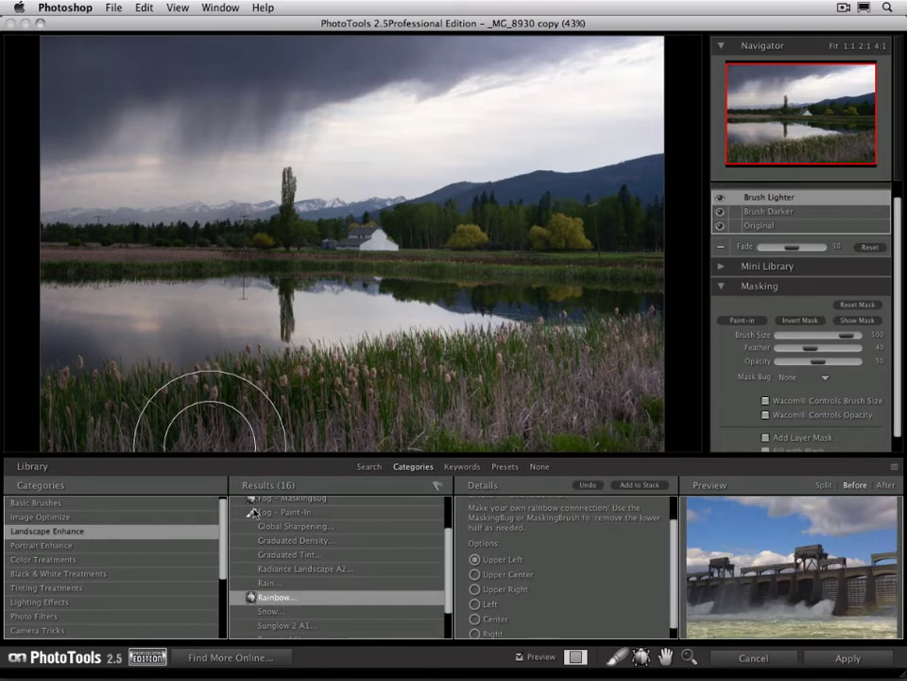
scroll(253, 529, "up", 1)
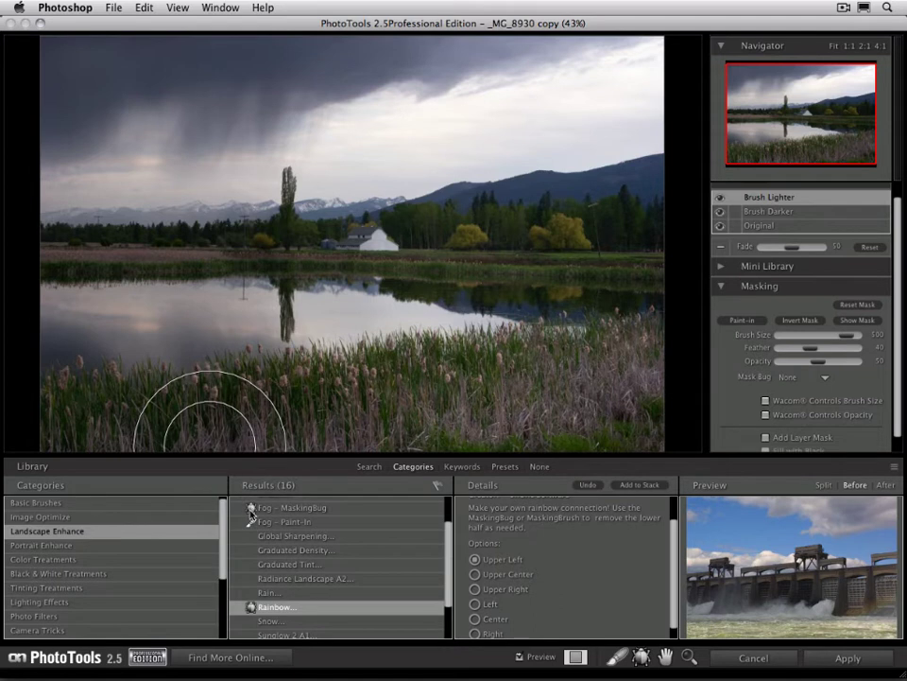
scroll(563, 580, "up", 2)
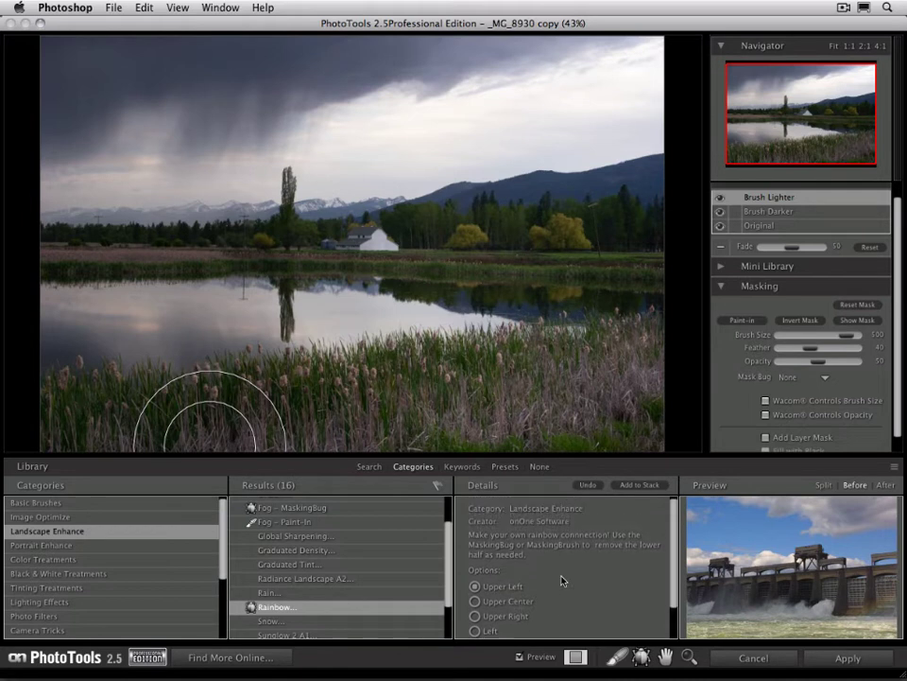
scroll(562, 581, "down", 2)
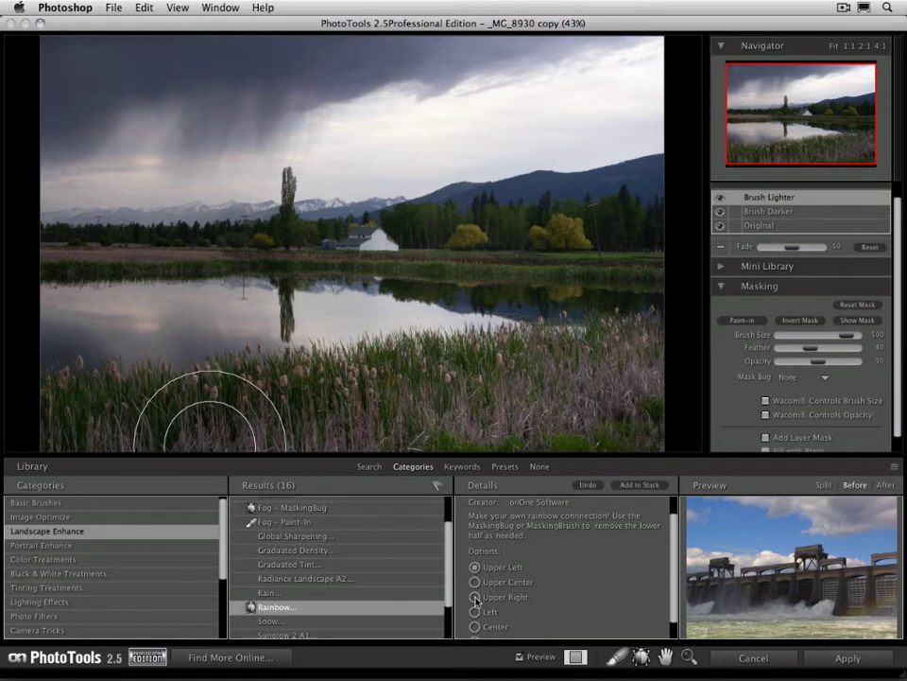
left_click(475, 598)
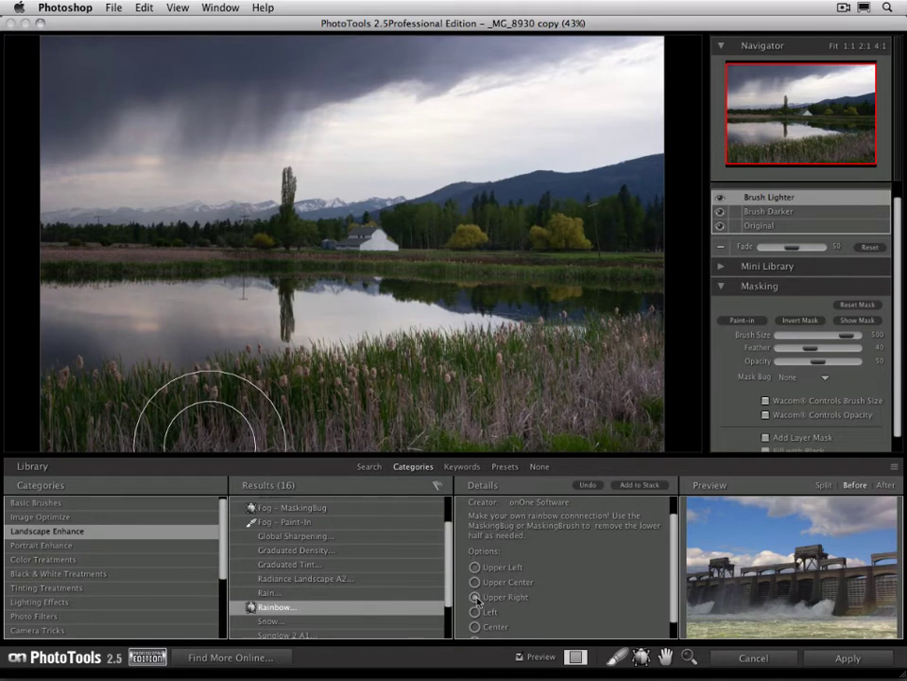
left_click(659, 487)
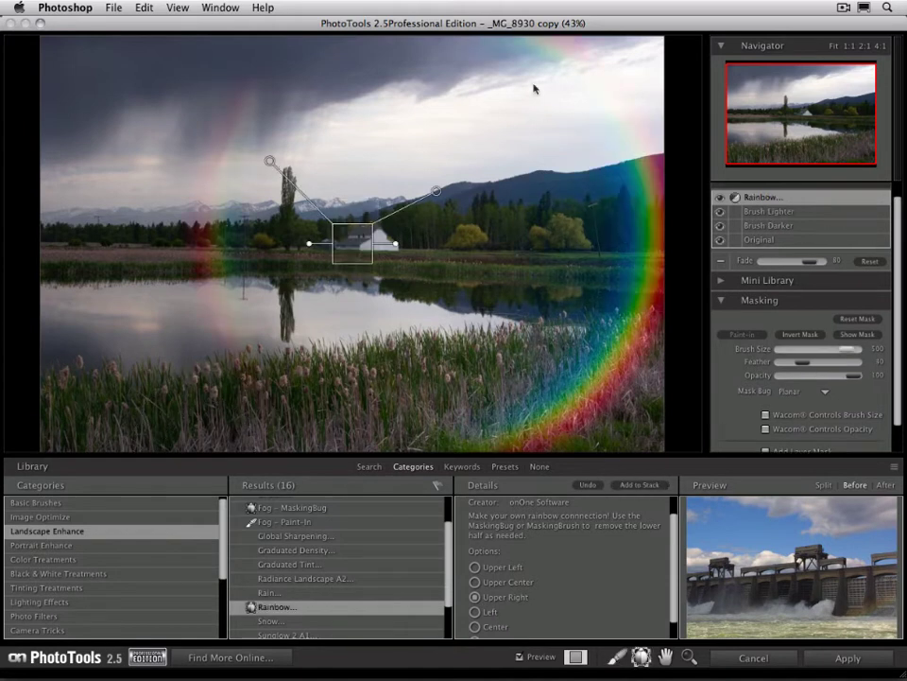
Move, resize and rotate the rainbow's mask bug to hide the arc's lower half
left_click_drag(362, 239, 364, 244)
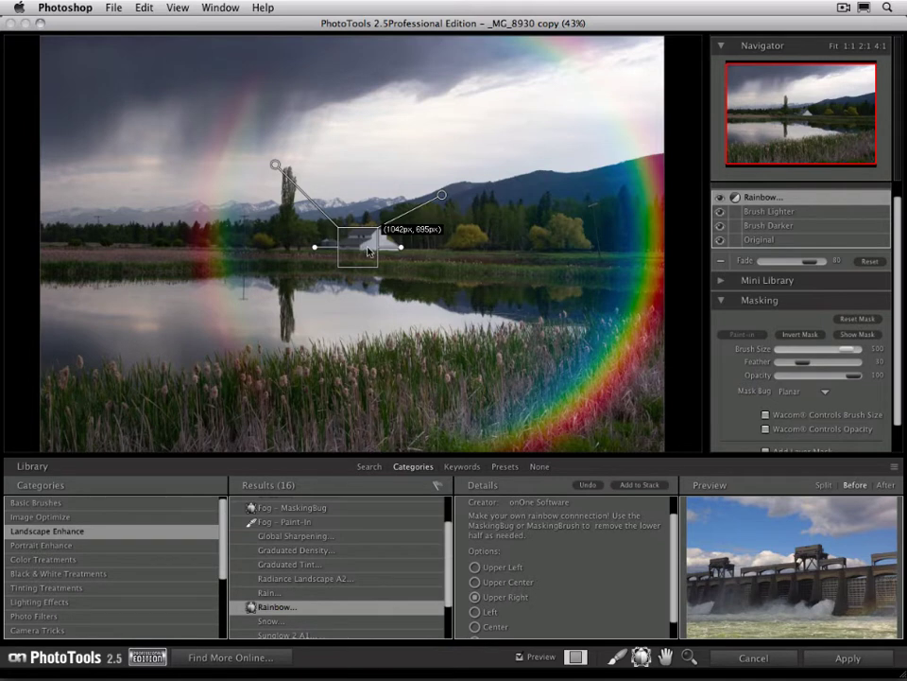
left_click_drag(403, 250, 373, 307)
left_click_drag(363, 249, 432, 300)
left_click_drag(446, 364, 438, 357)
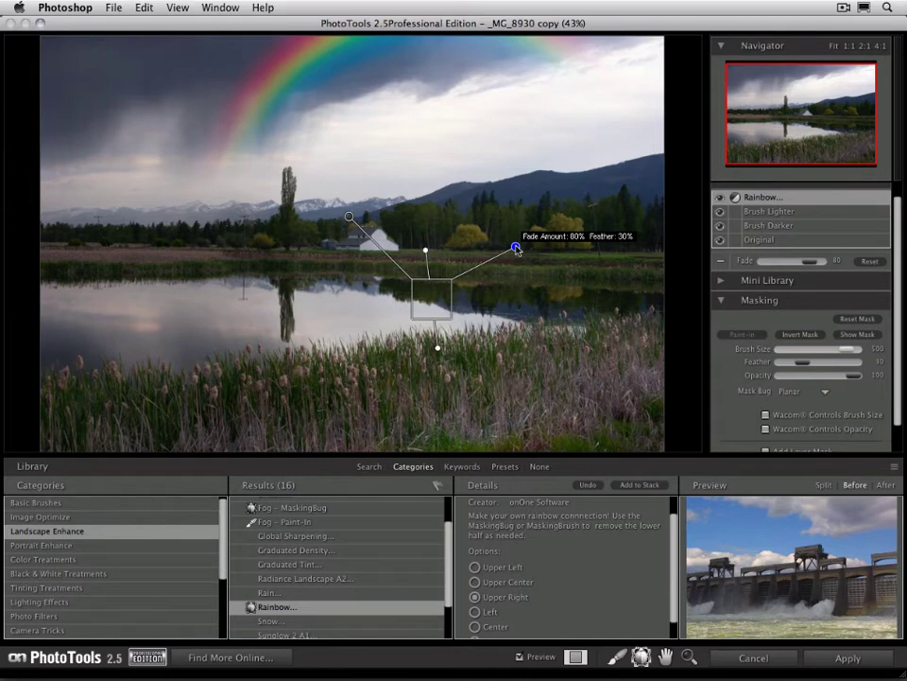
Adjust the rainbow's mask bug to Fade 39 and Feather 45, repositioning it slightly
left_click_drag(516, 249, 480, 260)
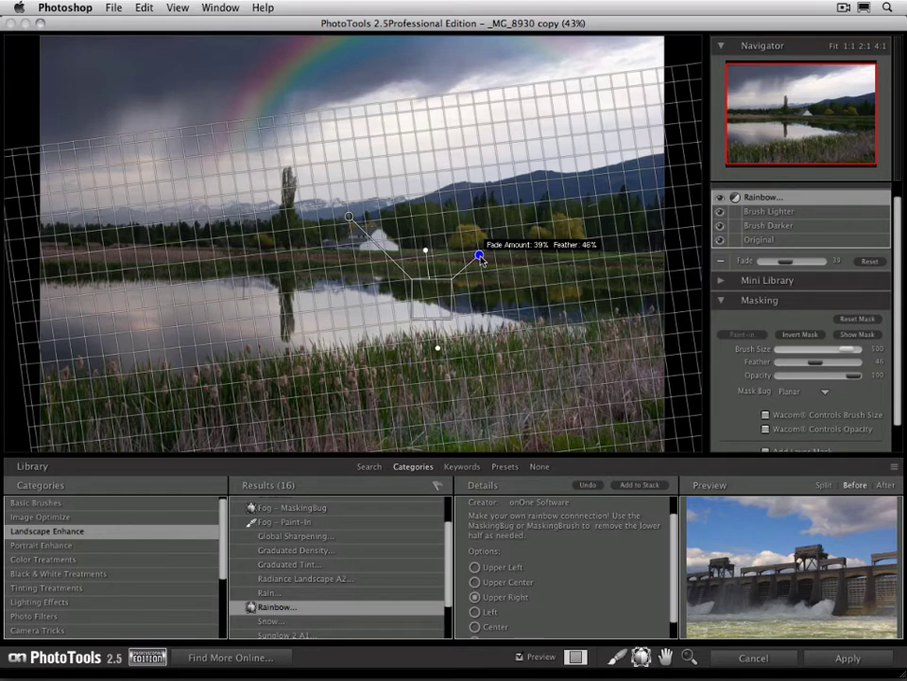
left_click_drag(479, 255, 540, 280)
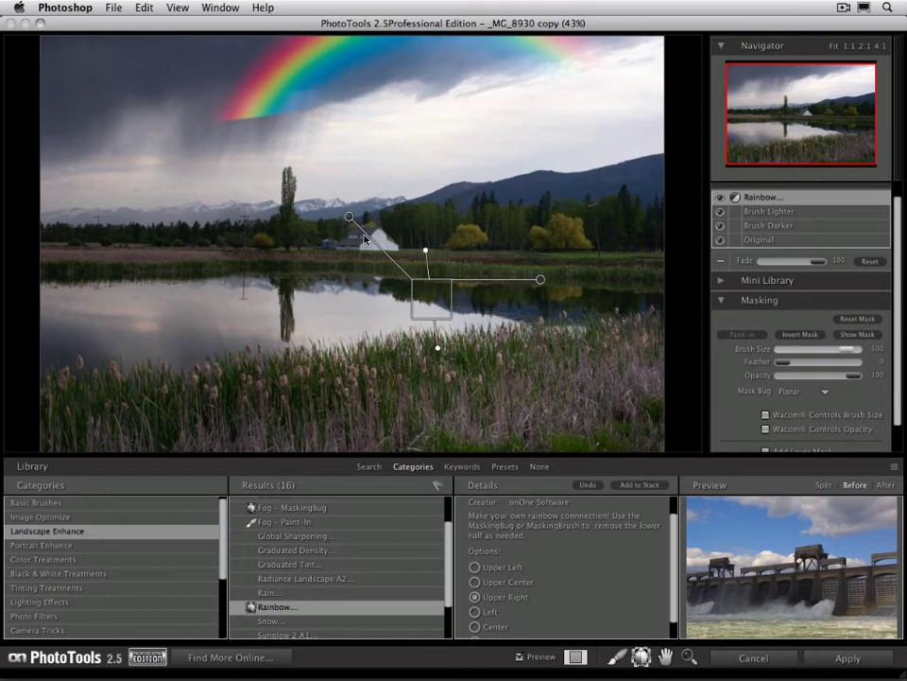
left_click_drag(542, 282, 559, 162)
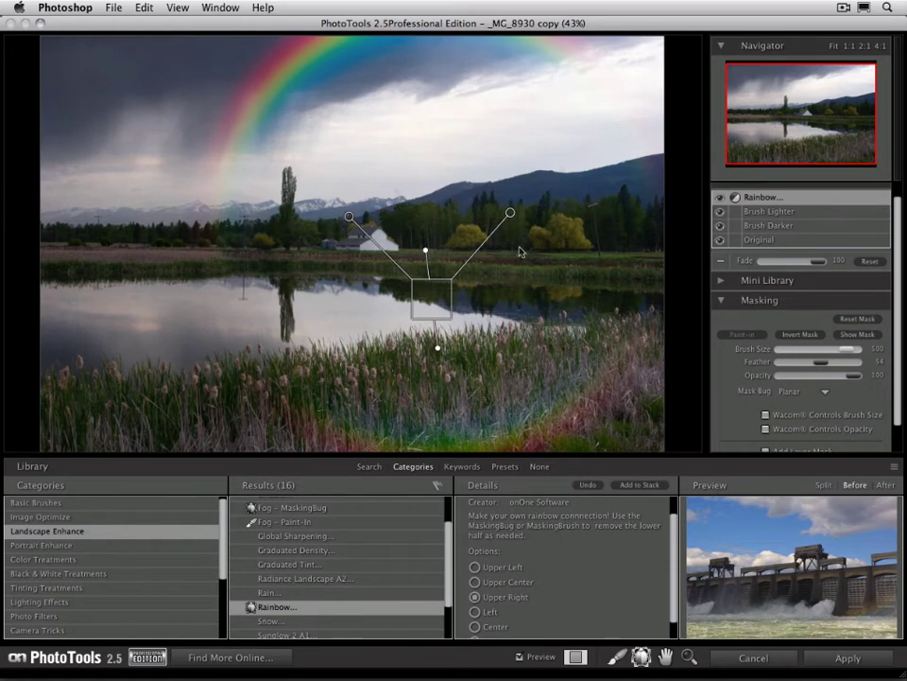
left_click_drag(516, 220, 480, 257)
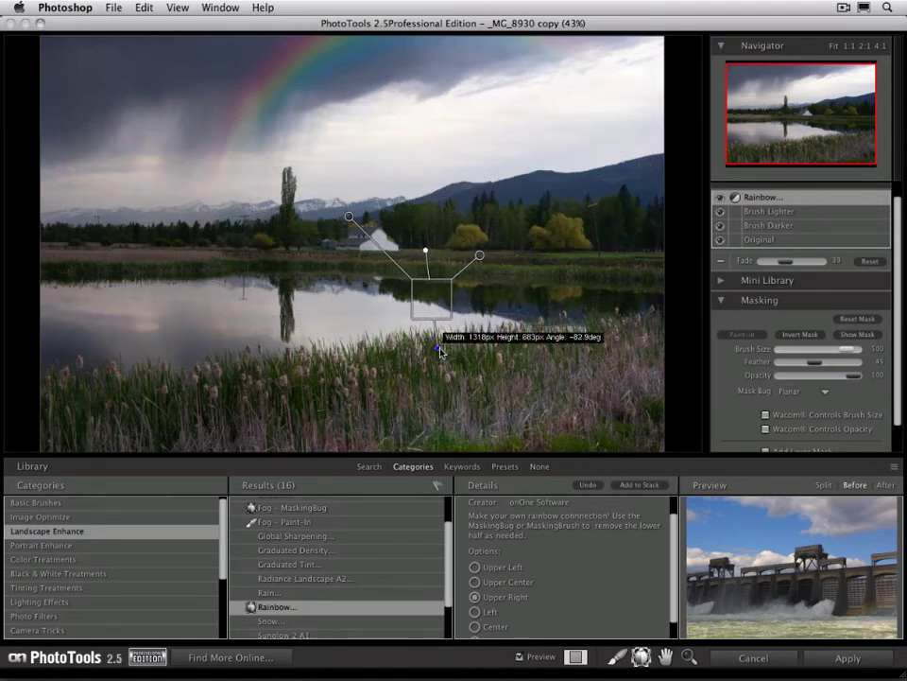
left_click_drag(441, 353, 444, 363)
left_click_drag(436, 308, 448, 337)
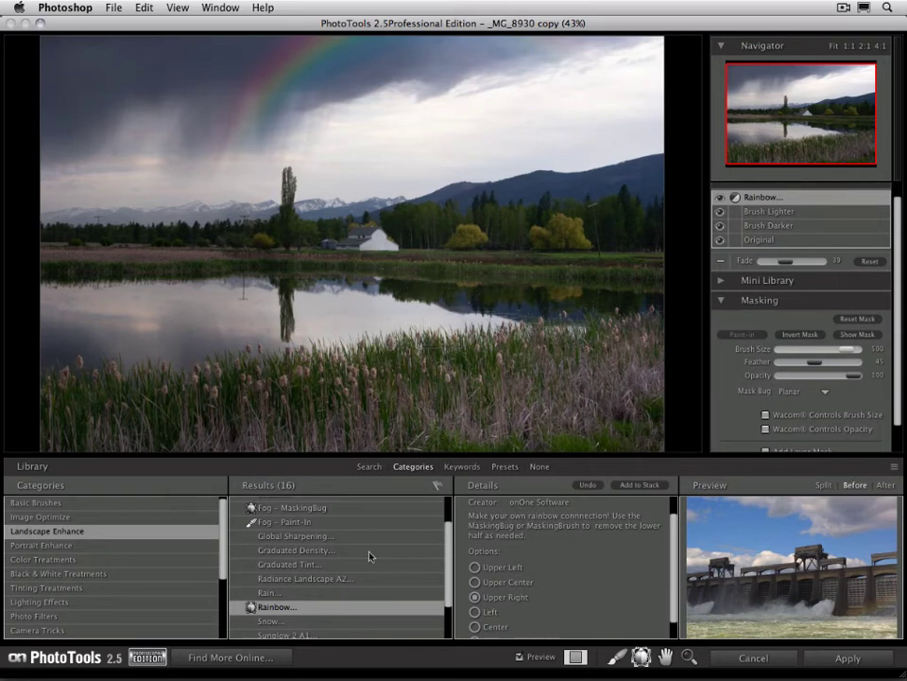
Add Sunglow 2 A1 with the More option to the stack
scroll(350, 567, "down", 3)
left_click(284, 589)
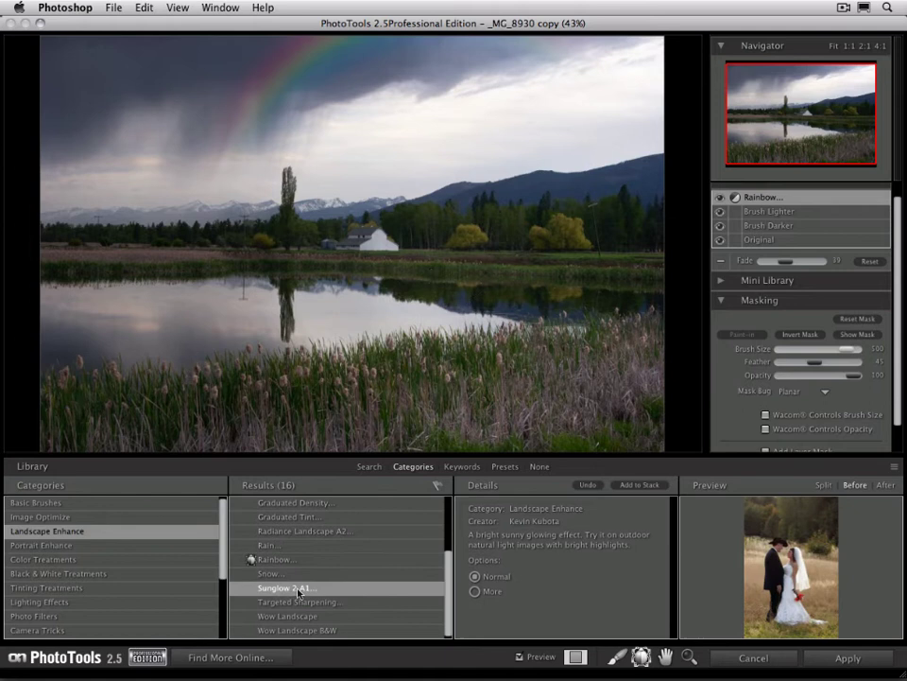
left_click(498, 595)
left_click(648, 485)
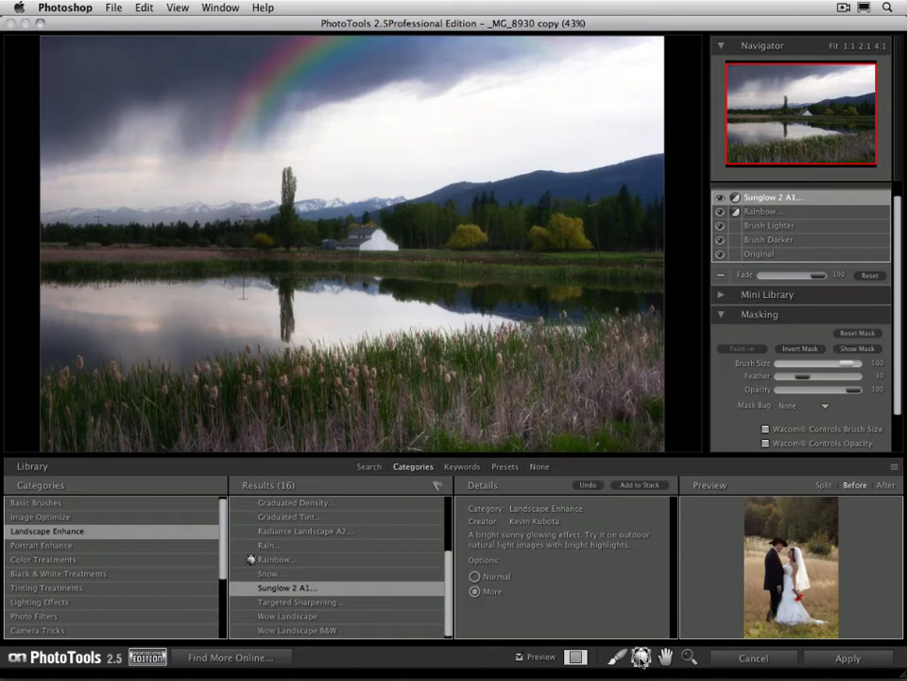
Shape the sunglow with a mask bug, repositioning it and widening its feathered edge
left_click(641, 657)
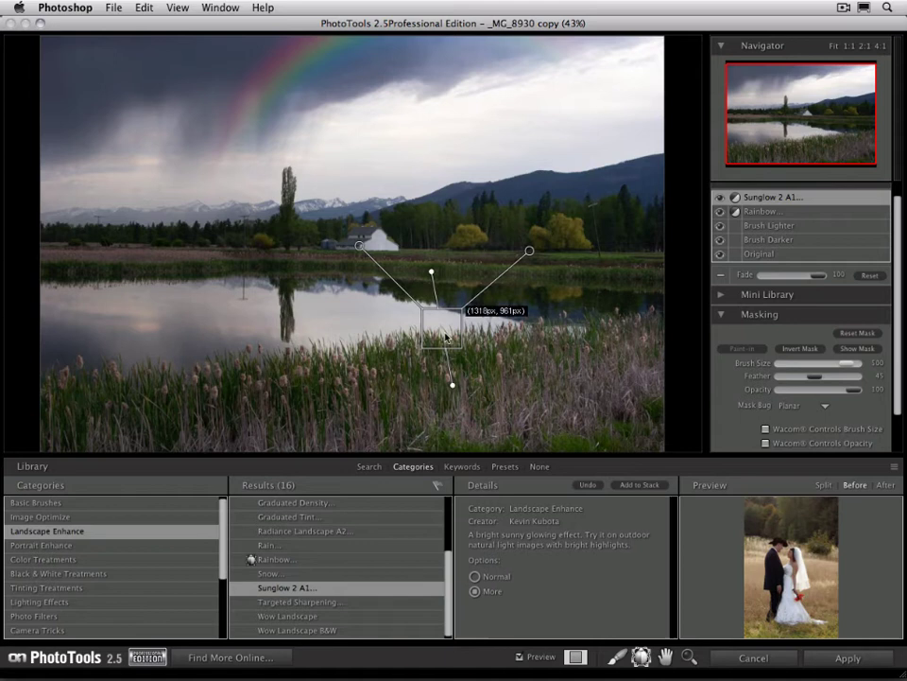
left_click_drag(443, 326, 453, 282)
left_click_drag(466, 337, 531, 284)
left_click_drag(452, 281, 89, 261)
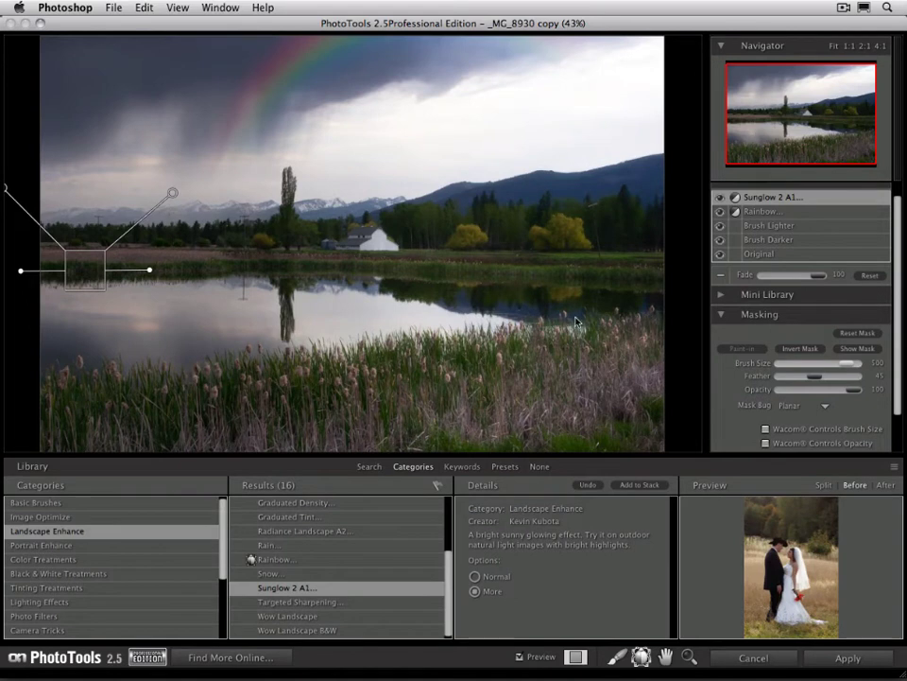
left_click_drag(172, 192, 169, 115)
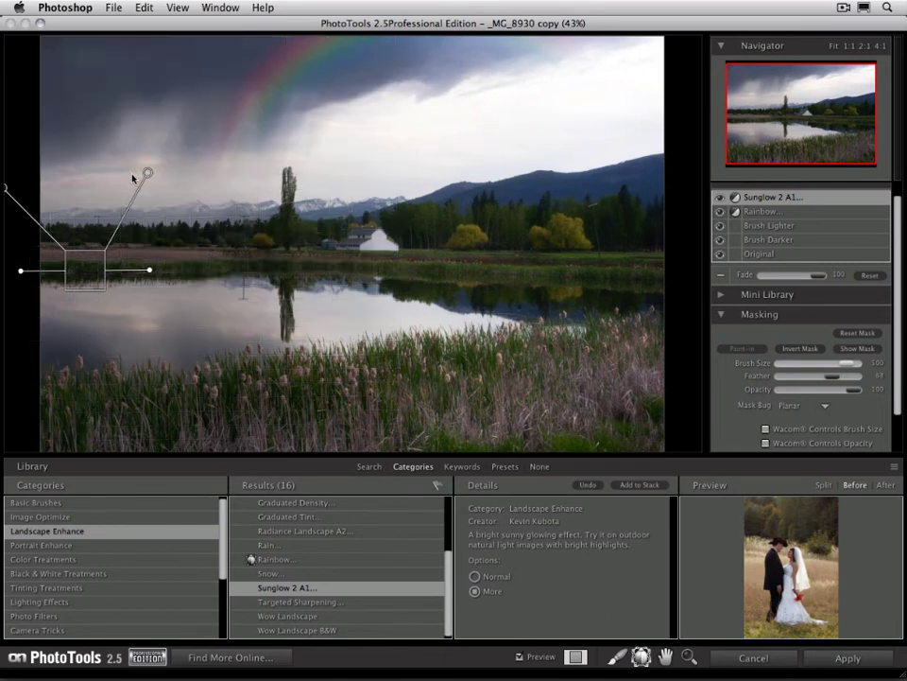
Toggle the Sunglow 2 A1 layer's visibility to compare, leaving it on
left_click(721, 201)
left_click(720, 200)
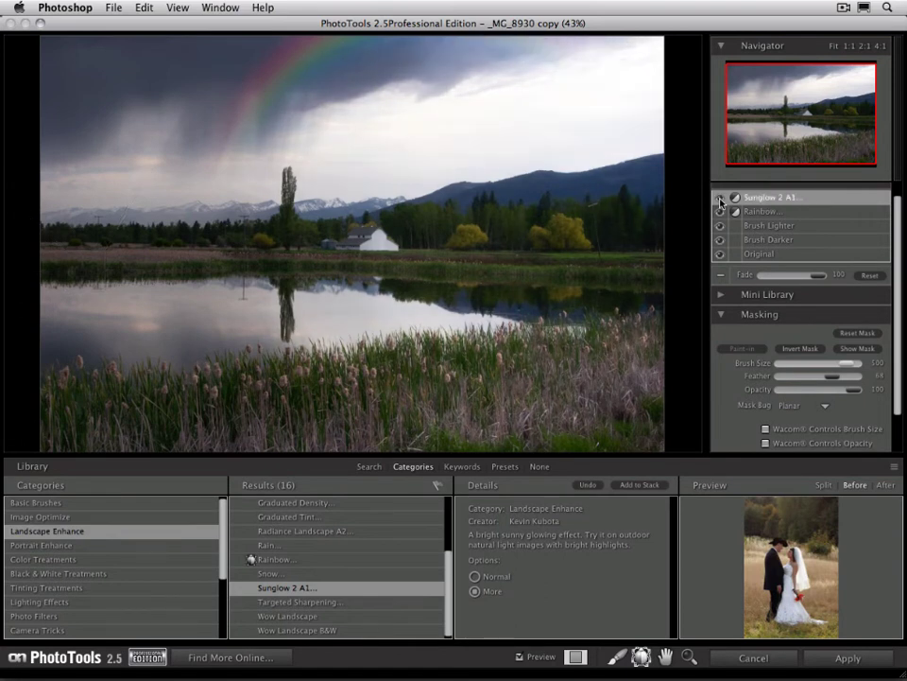
left_click(721, 201)
left_click(721, 200)
left_click(721, 201)
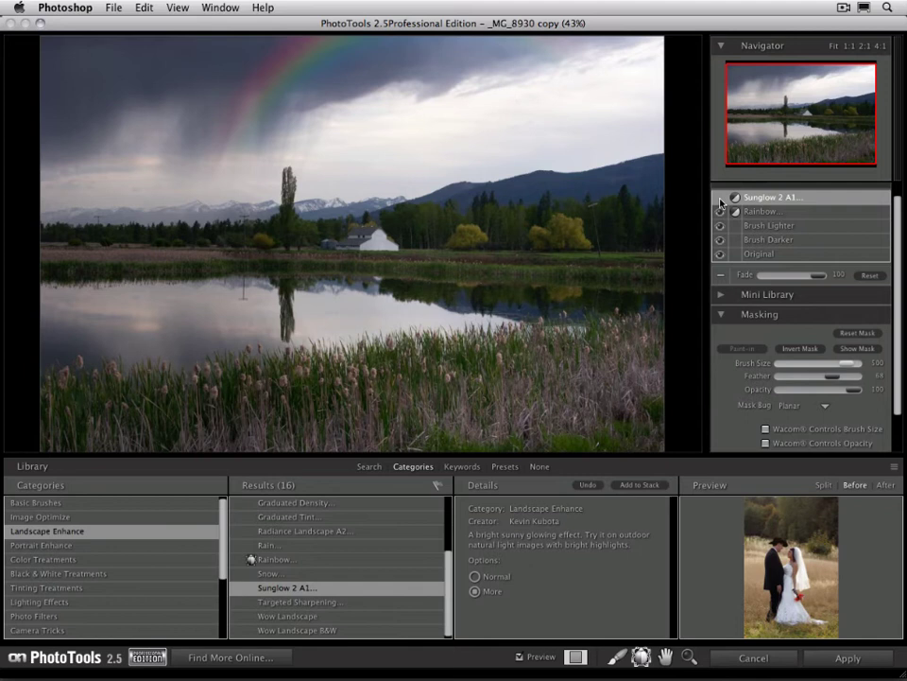
left_click(720, 200)
left_click(720, 200)
left_click(720, 201)
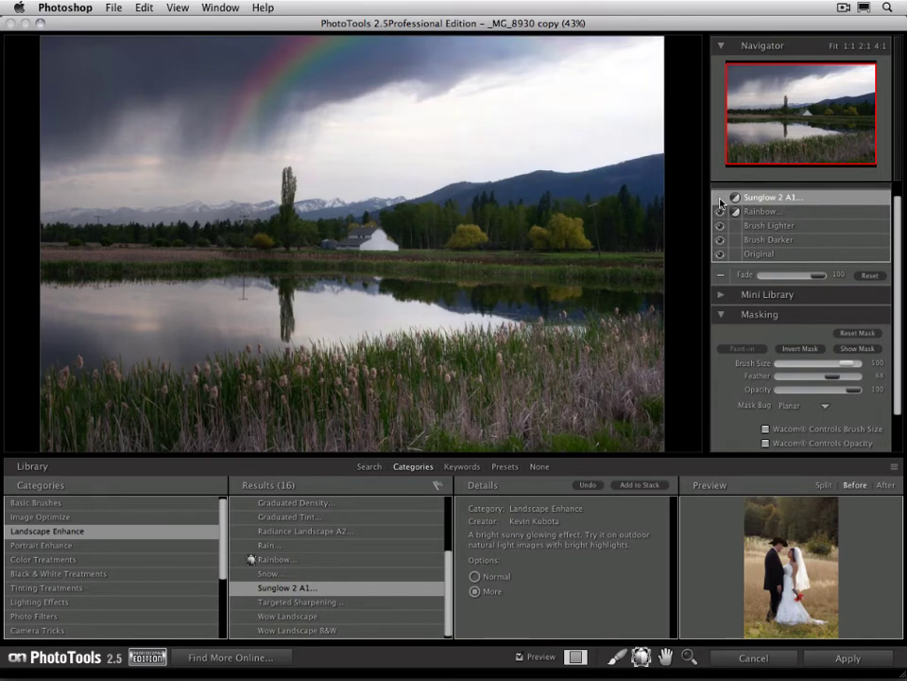
left_click(721, 200)
left_click(720, 201)
left_click(721, 201)
left_click(720, 200)
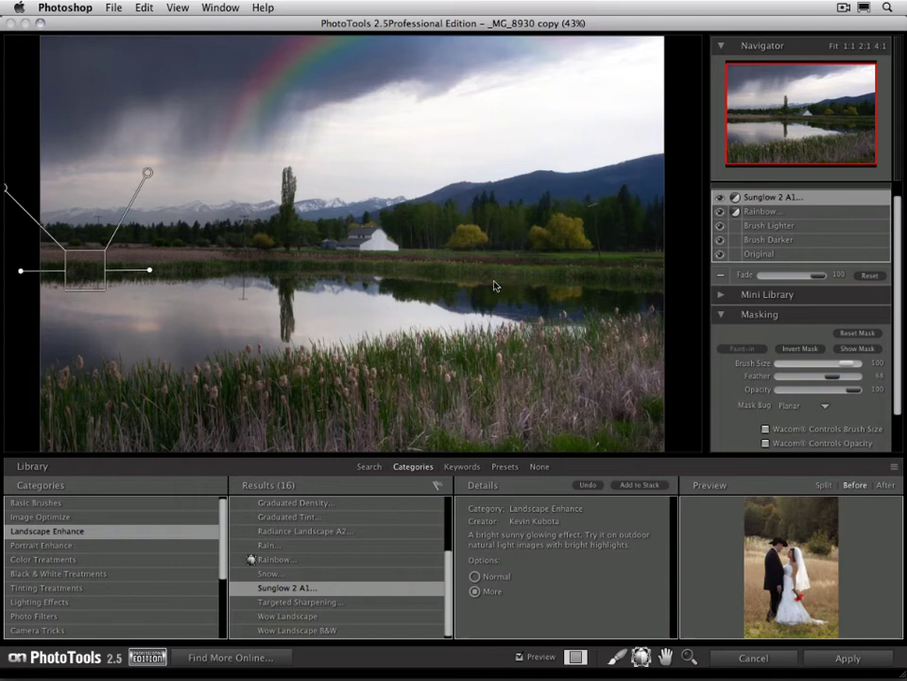
Pick the Drizzle preset instead of Rain and add it to the stack
left_click(272, 545)
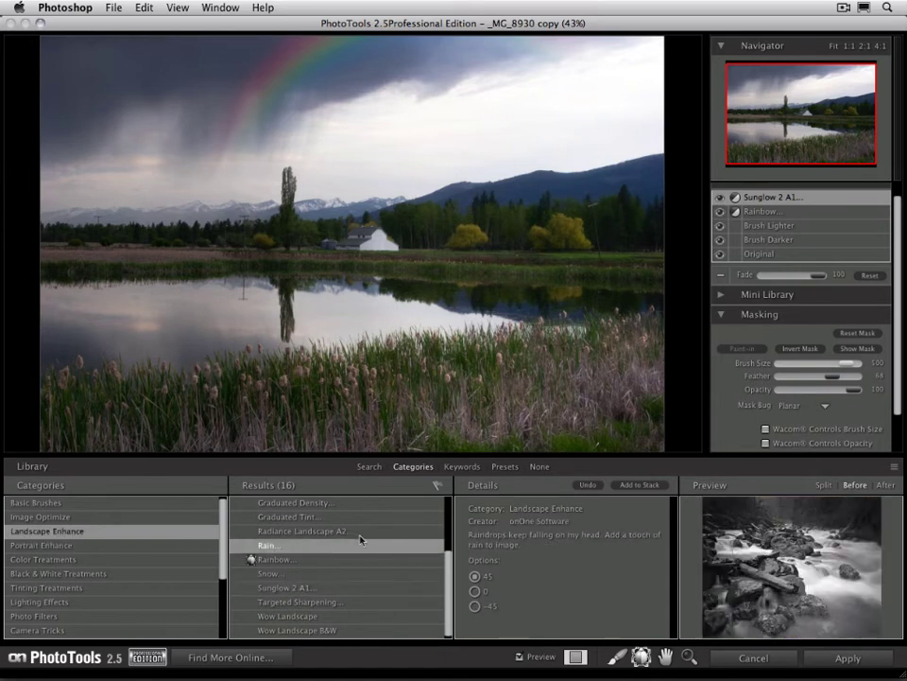
scroll(349, 539, "up", 3)
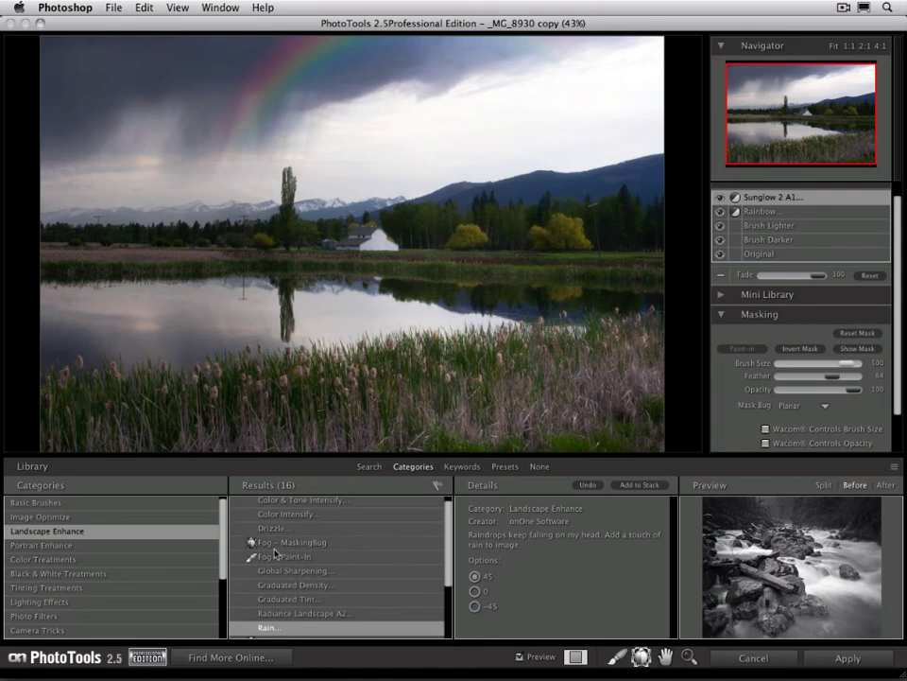
left_click(271, 531)
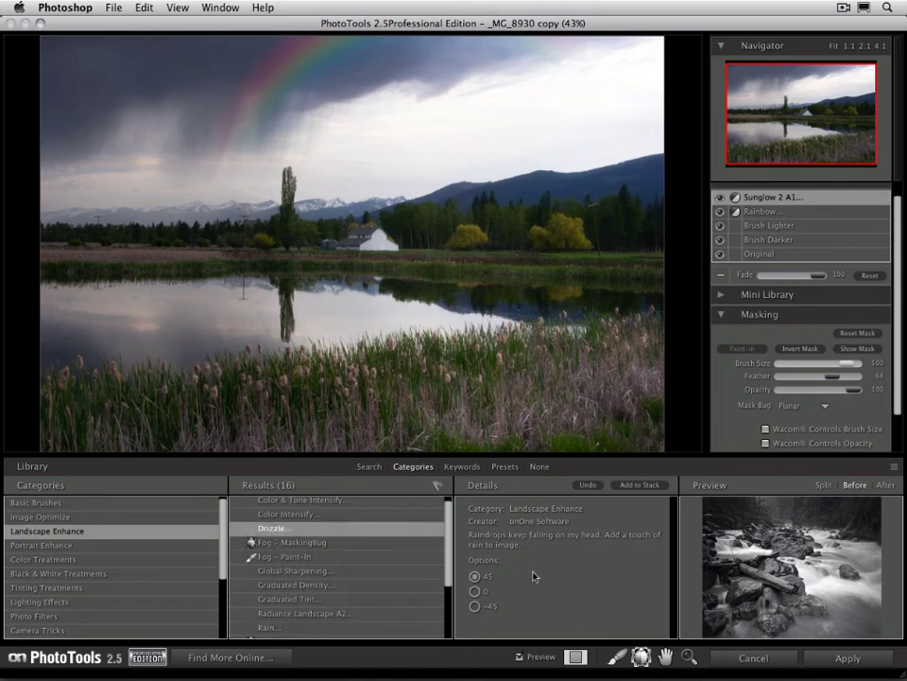
left_click(646, 485)
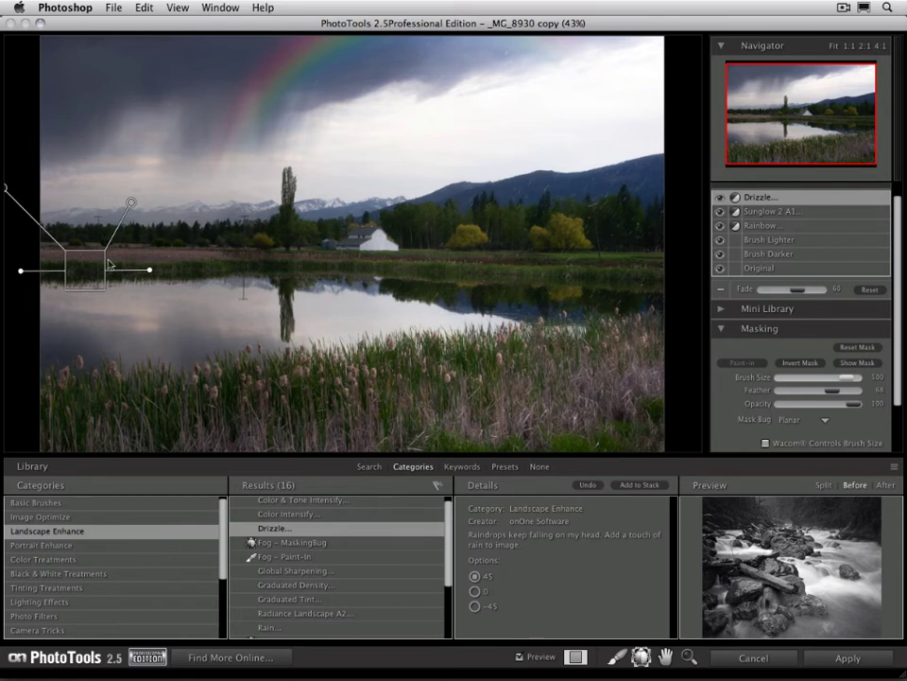
Move the drizzle mask bug to keep rain on the left and lower Fade to 30
left_click_drag(91, 266, 611, 272)
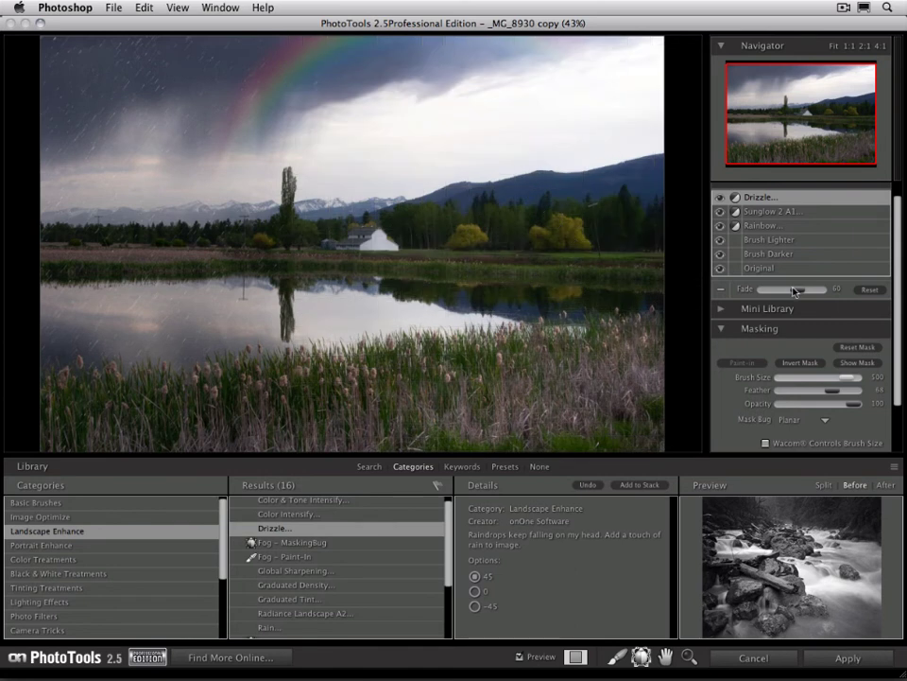
left_click_drag(793, 291, 779, 295)
left_click_drag(223, 549, 223, 606)
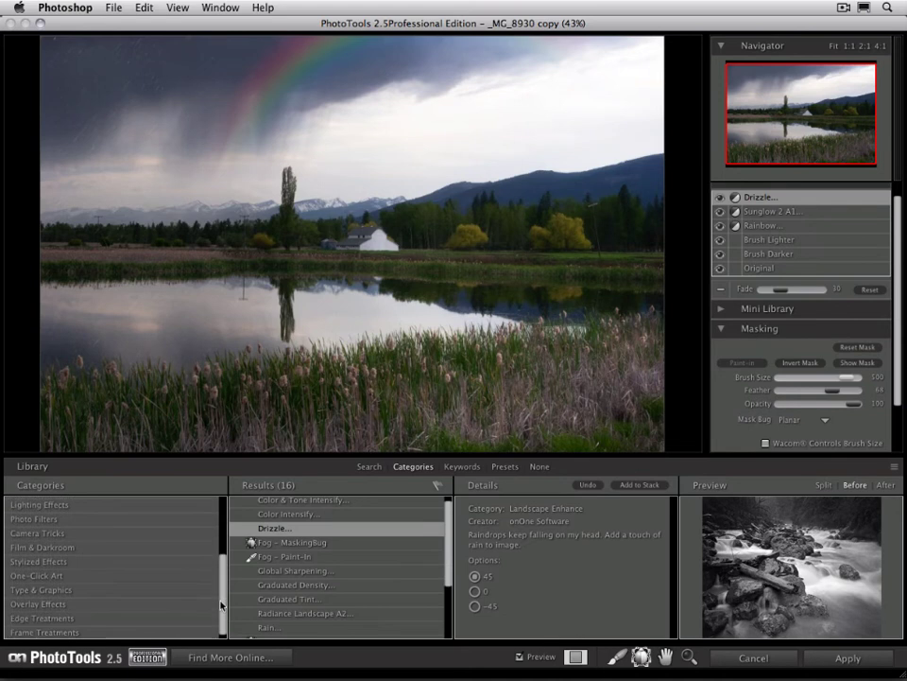
Add the Edge Vignette Dark preset with its MaskingBug Overlay variant to the stack
left_click(52, 619)
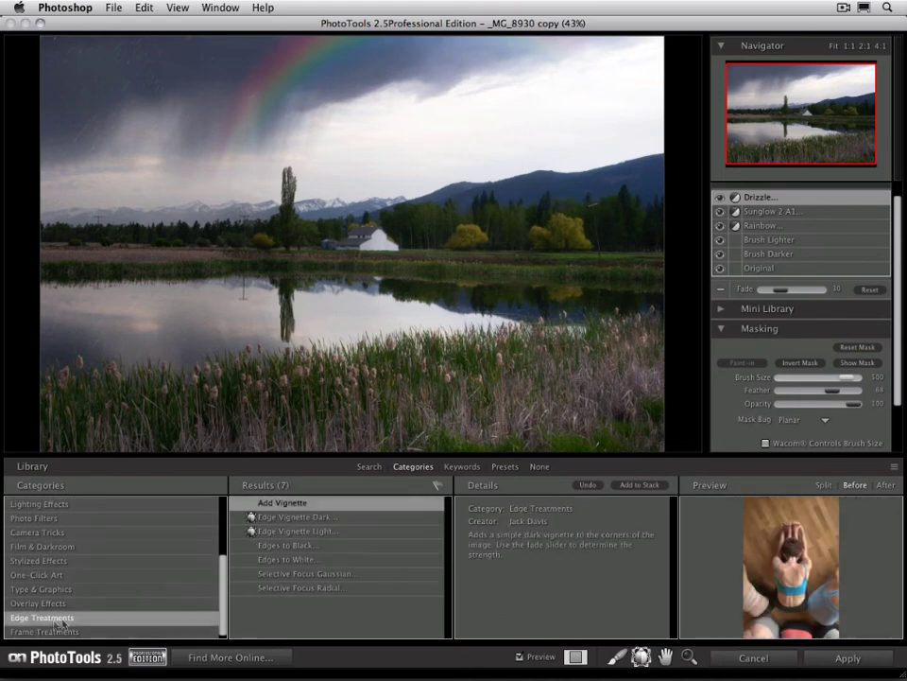
left_click(293, 519)
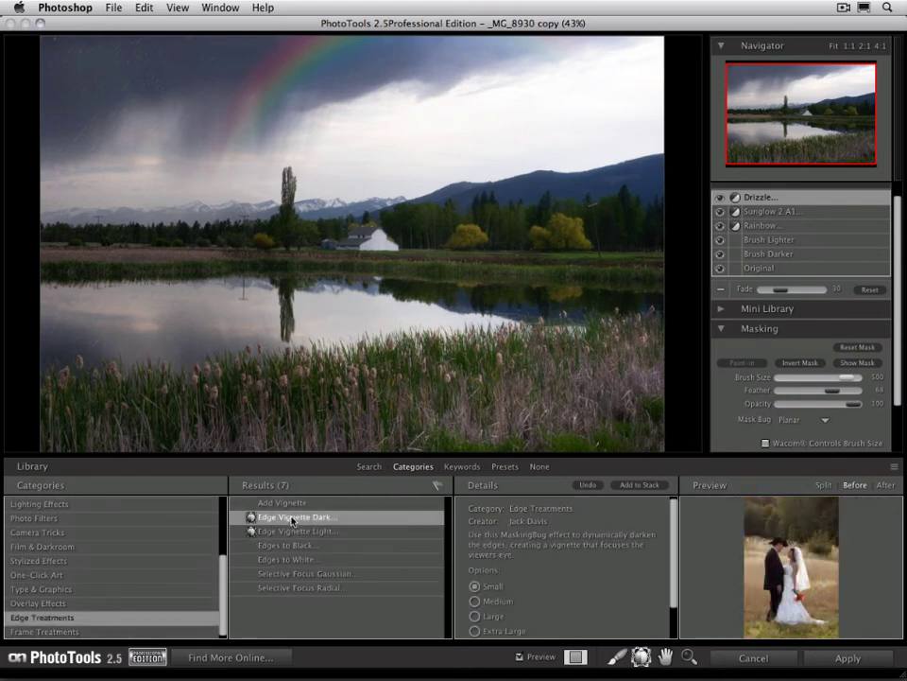
scroll(556, 579, "down", 3)
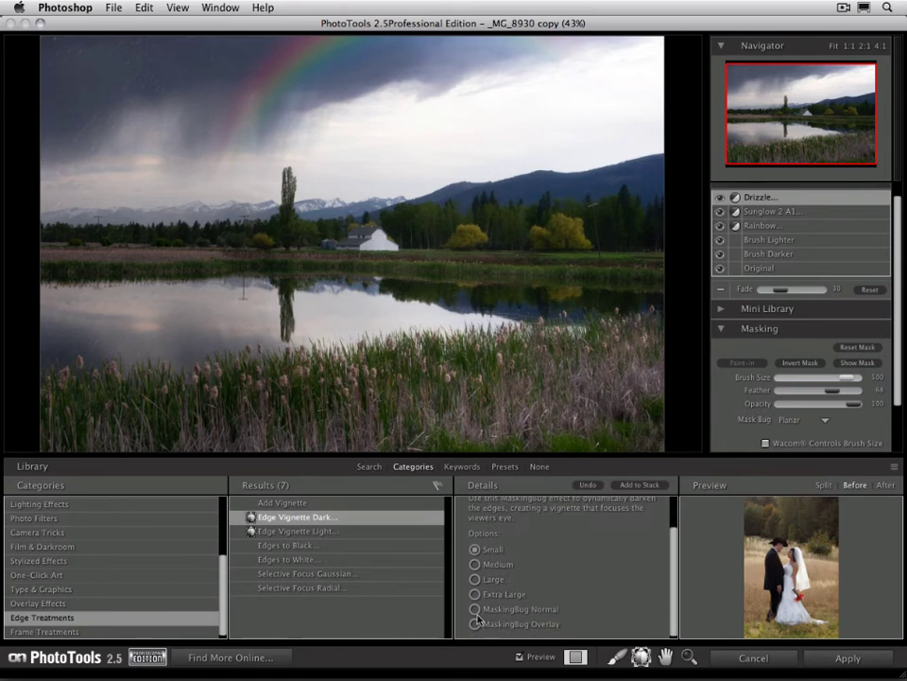
left_click(476, 625)
left_click(644, 486)
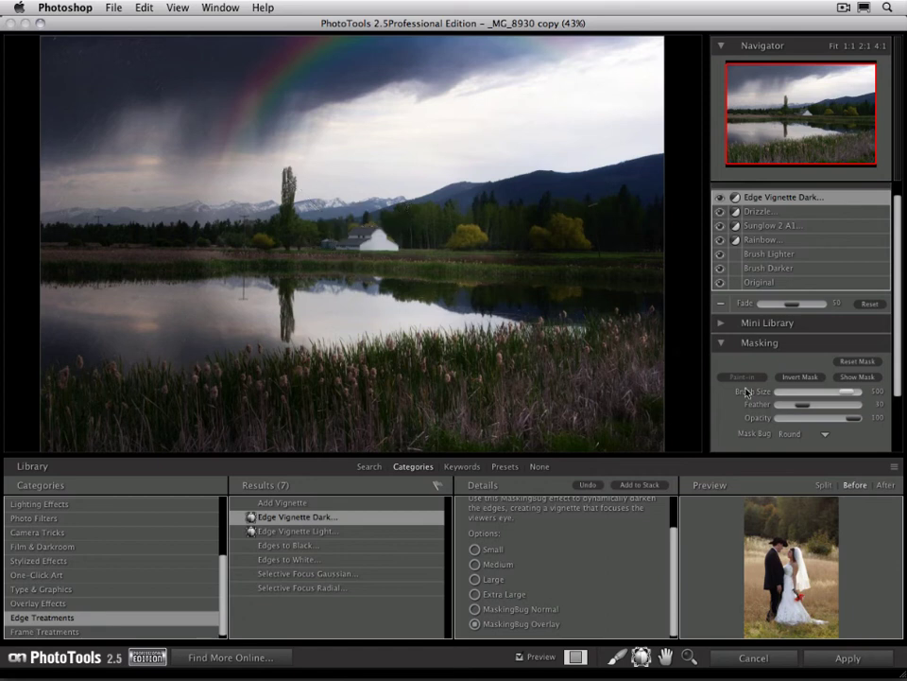
Keep the vignette's Mask Bug shape set to Round
scroll(747, 391, "down", 3)
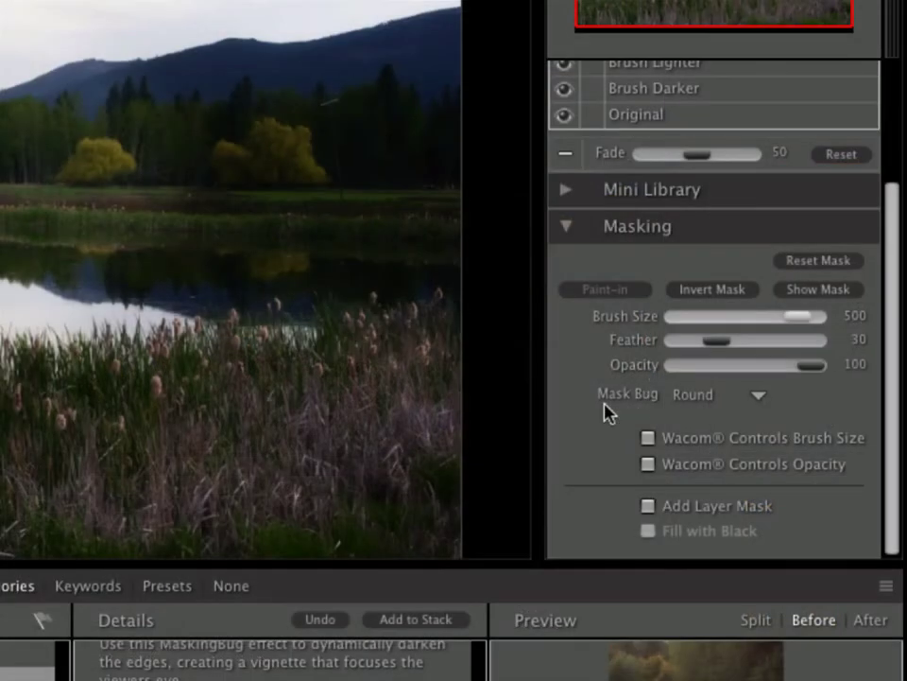
left_click(700, 404)
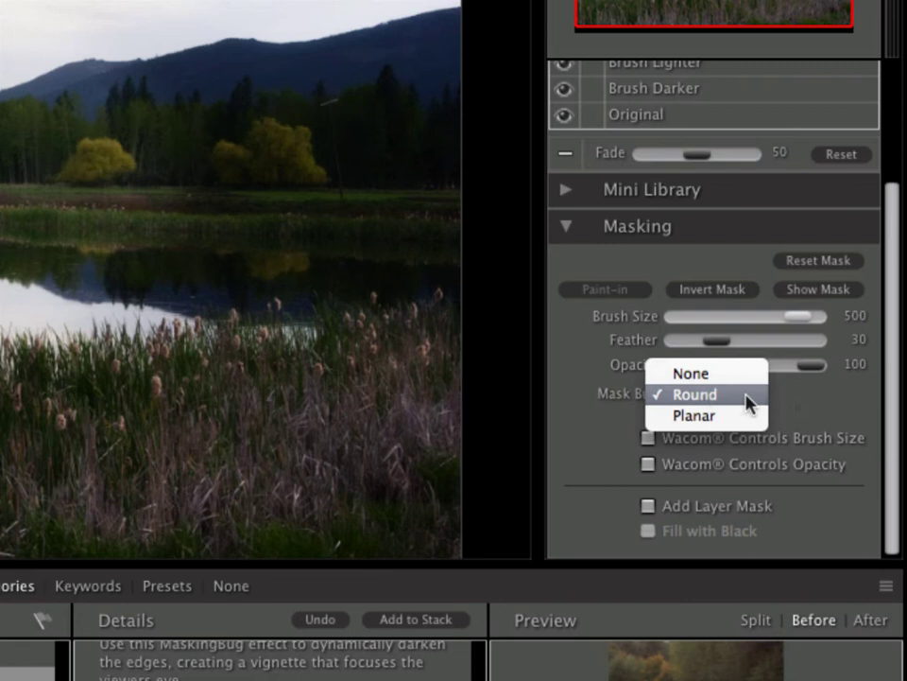
left_click(821, 410)
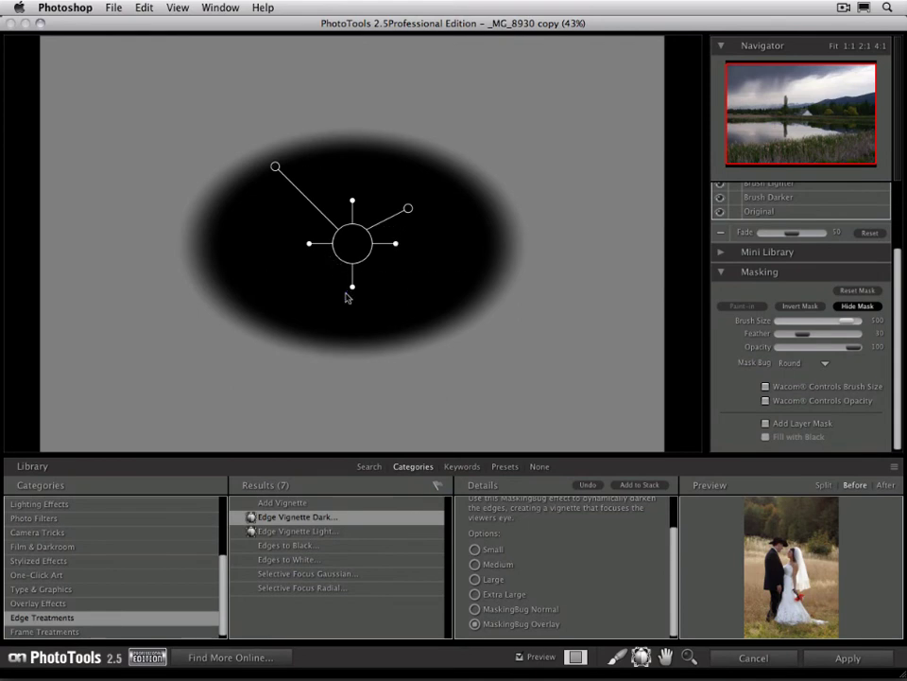
Enlarge the round vignette mask ellipse and lower its fade and feather
mouse_move(350, 289)
left_click_drag(352, 291, 352, 300)
left_click_drag(395, 243, 408, 245)
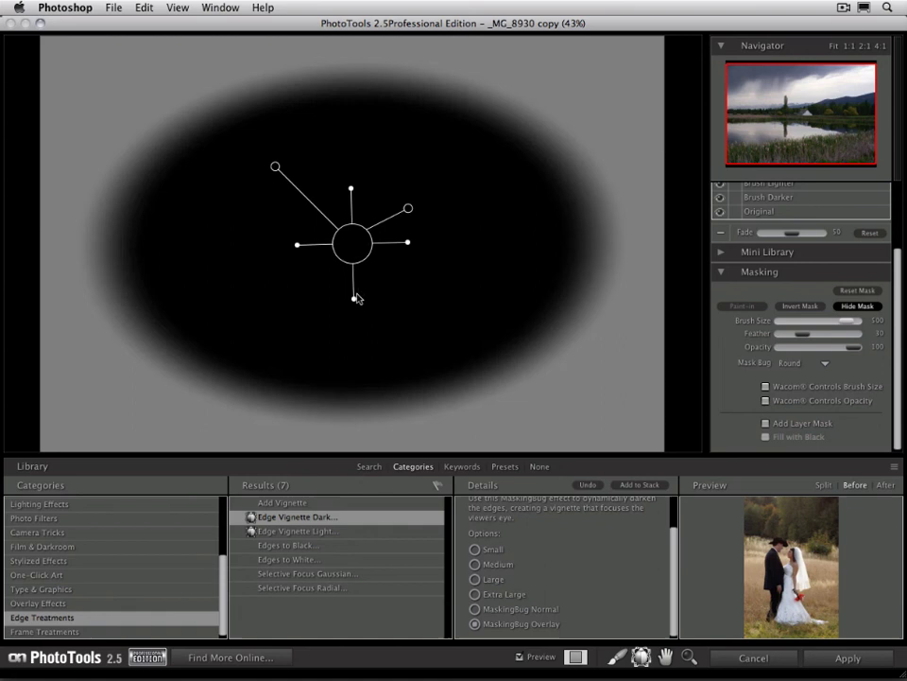
left_click_drag(355, 300, 353, 310)
mouse_move(408, 208)
left_mouse_down()
mouse_move(420, 240)
mouse_move(401, 189)
mouse_move(409, 204)
left_mouse_up()
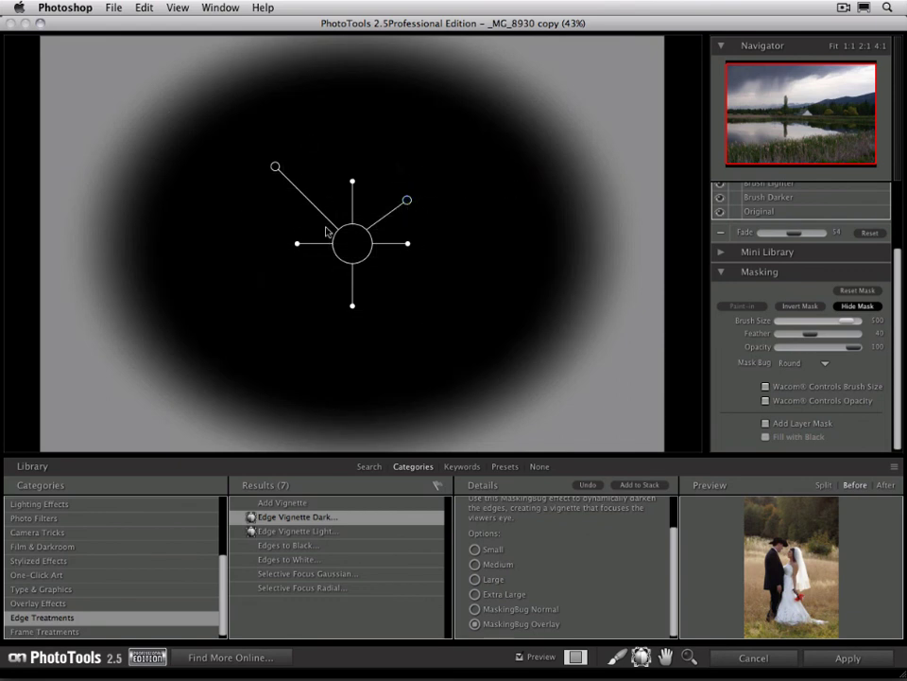
Switch the vignette mask shape to Planar and narrow its band
left_click(802, 364)
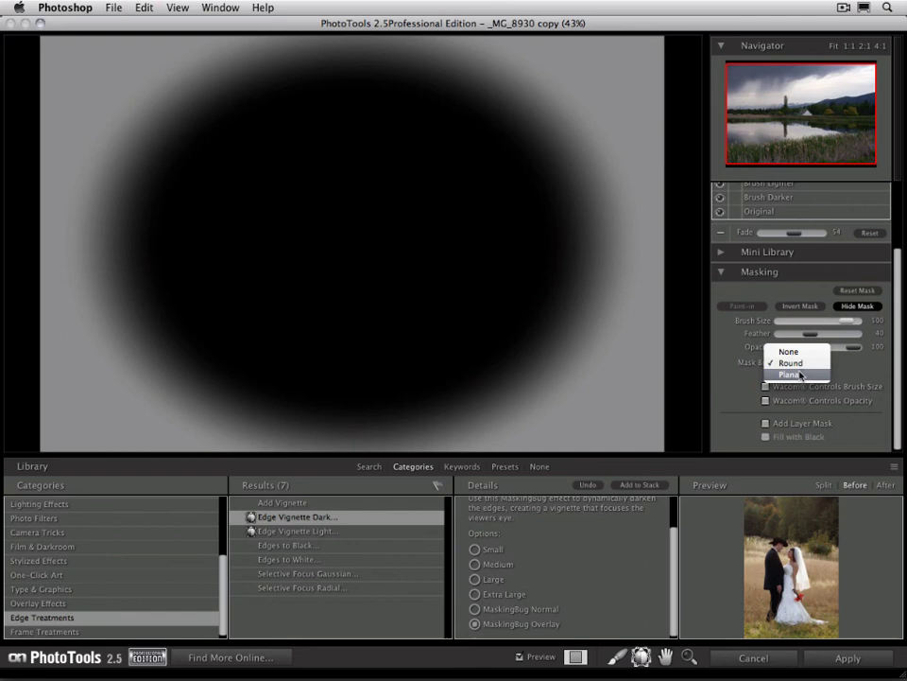
left_click(794, 373)
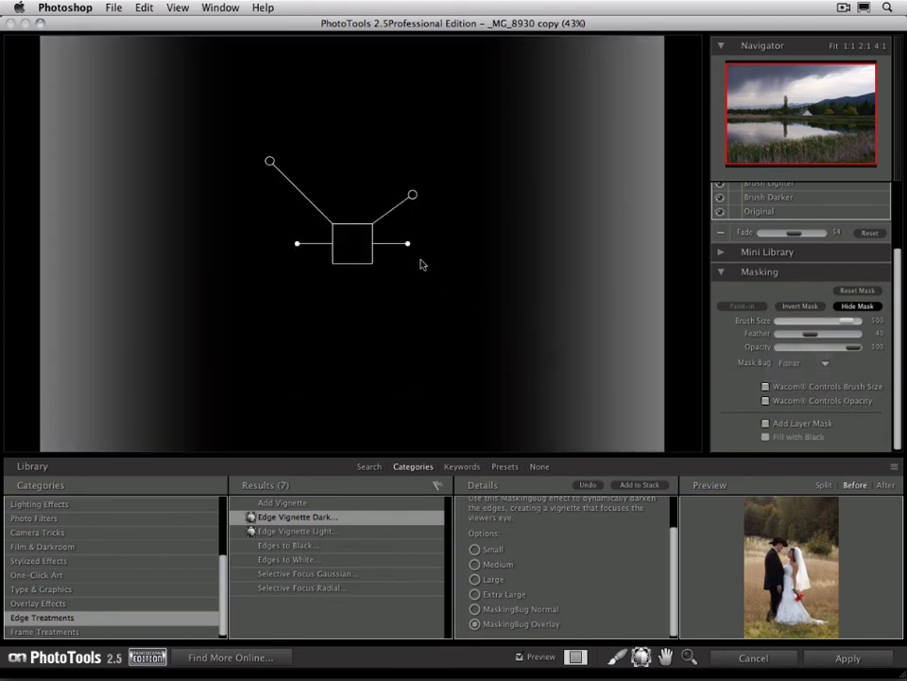
left_click_drag(410, 245, 353, 303)
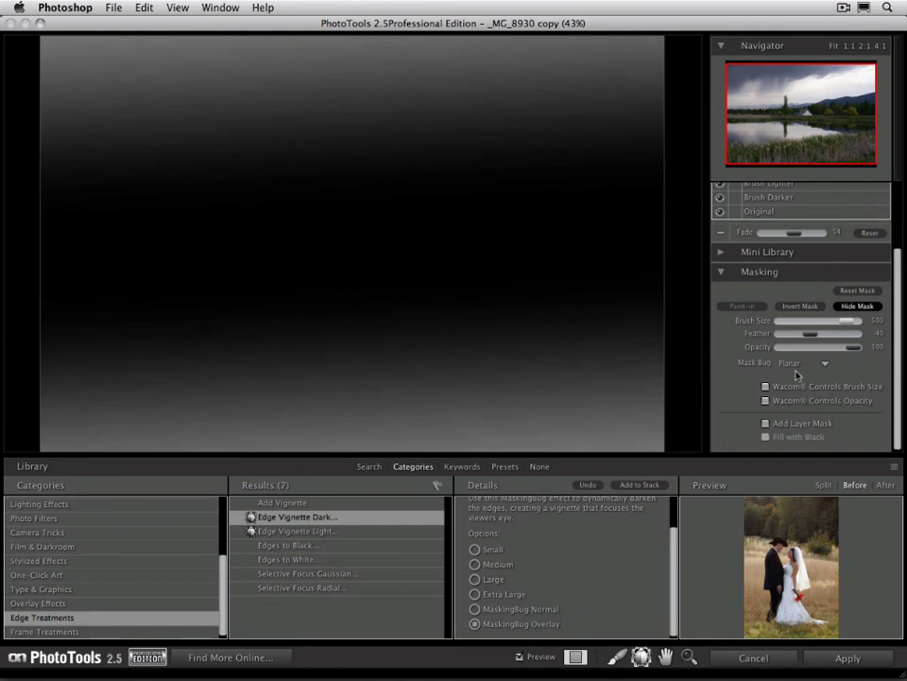
Set the vignette mask back to Round and show the photo instead of the mask
left_click(799, 365)
left_click(792, 356)
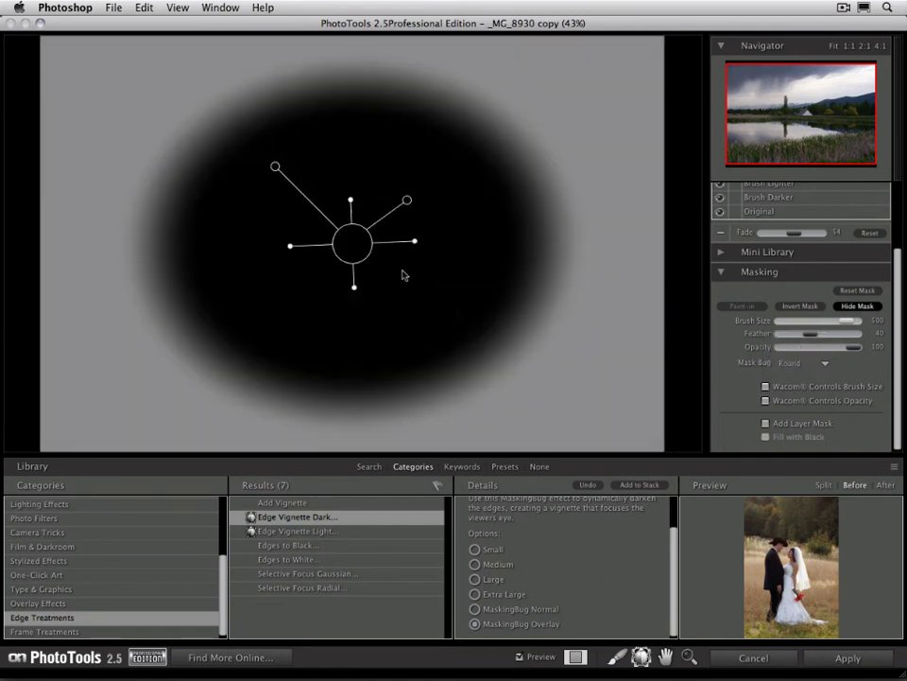
left_click(353, 295)
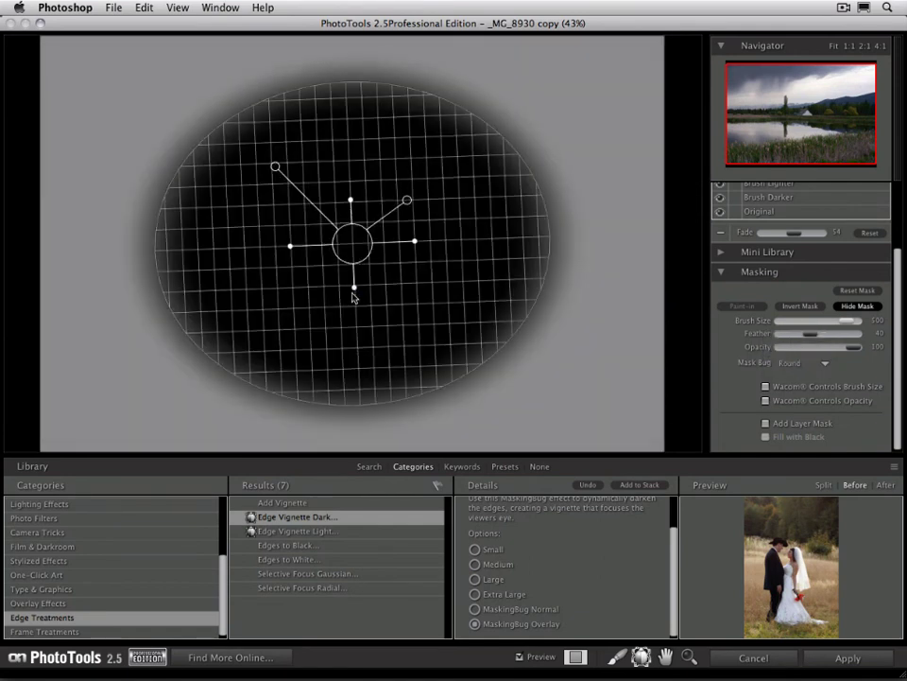
left_click(839, 308)
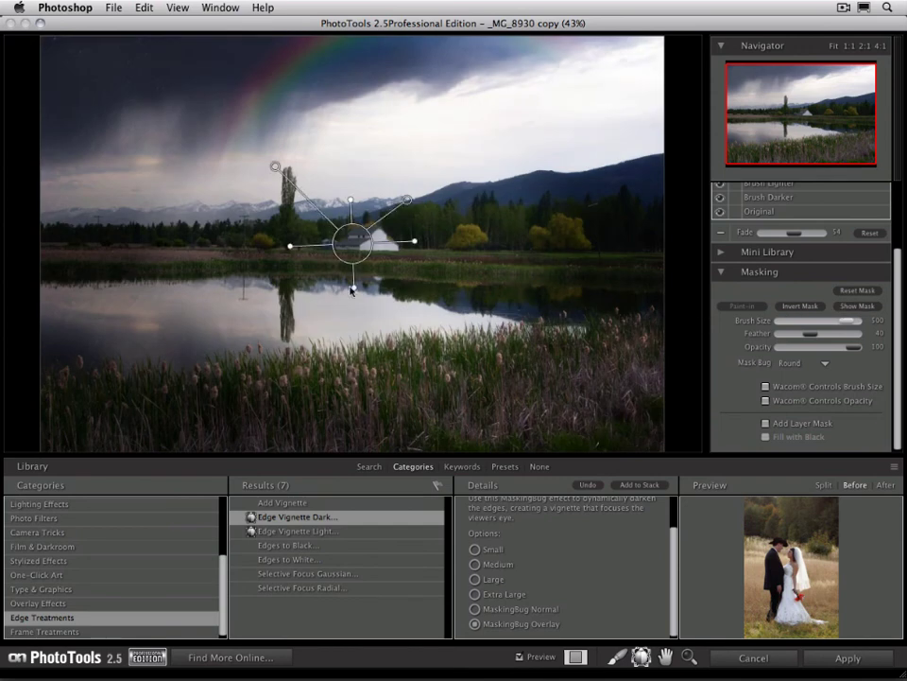
Resize the round mask to 2048×1365 px and soften it to fade 35, feather 64
left_click_drag(351, 290, 353, 296)
left_click(422, 244)
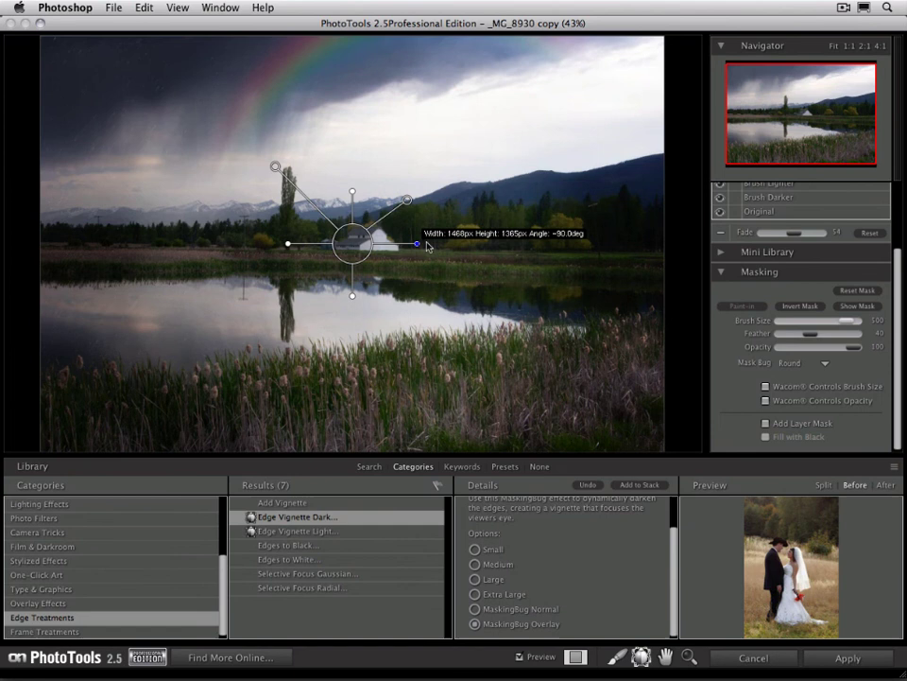
left_click_drag(427, 246, 425, 247)
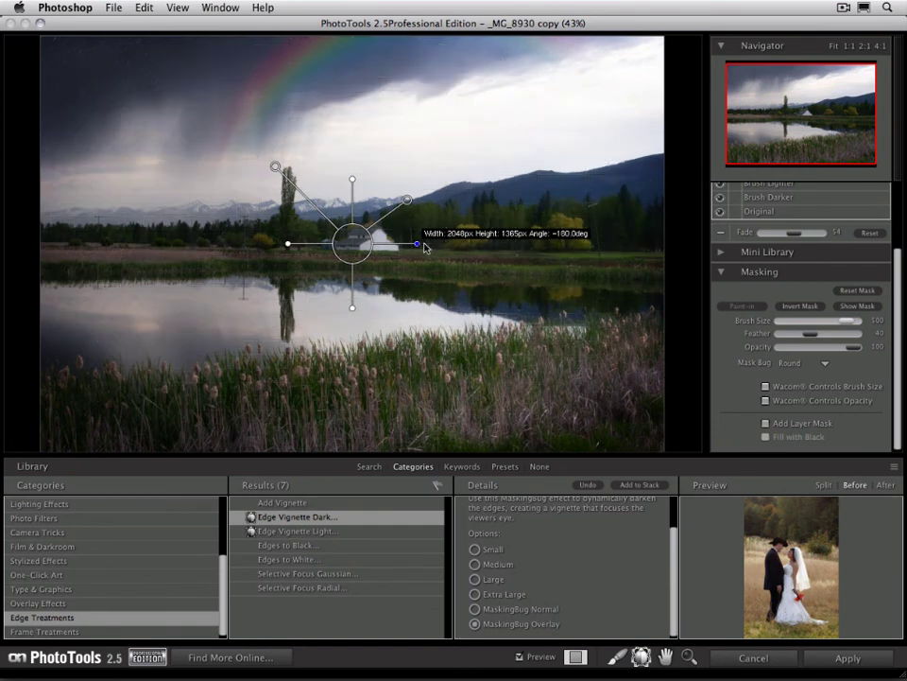
left_click(406, 199)
mouse_move(408, 203)
left_mouse_down()
mouse_move(393, 211)
mouse_move(425, 188)
mouse_move(384, 221)
mouse_move(404, 197)
mouse_move(383, 216)
mouse_move(397, 211)
left_mouse_up()
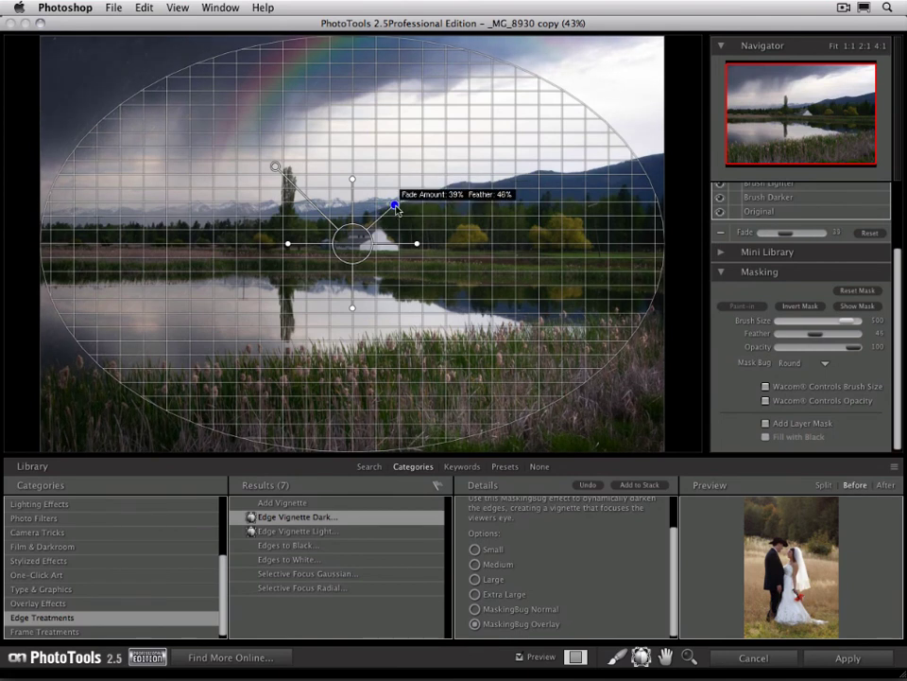
mouse_move(397, 210)
left_mouse_down()
mouse_move(378, 215)
mouse_move(397, 204)
mouse_move(382, 212)
mouse_move(379, 195)
mouse_move(385, 200)
left_mouse_up()
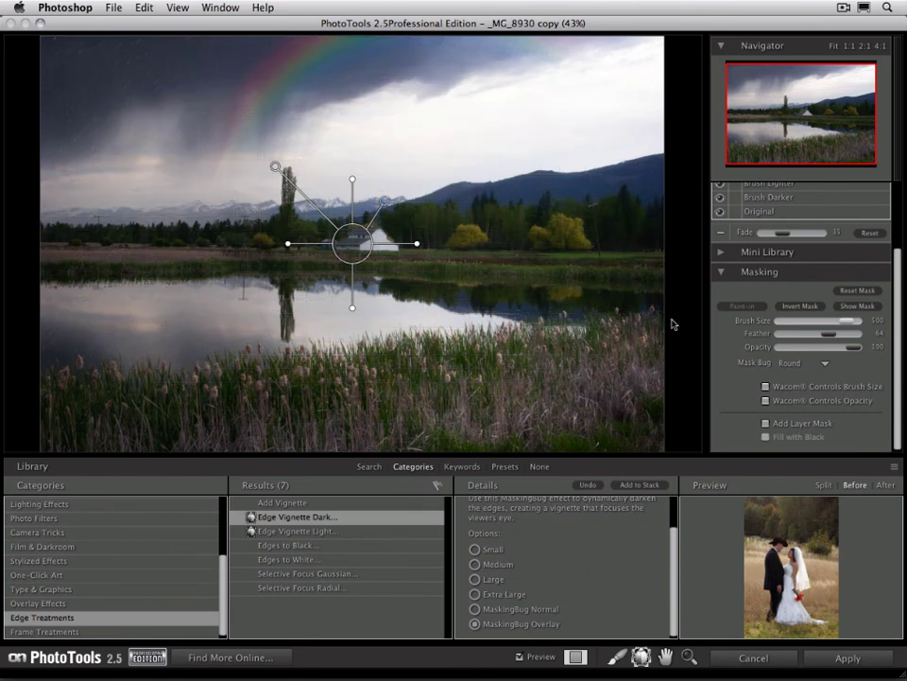